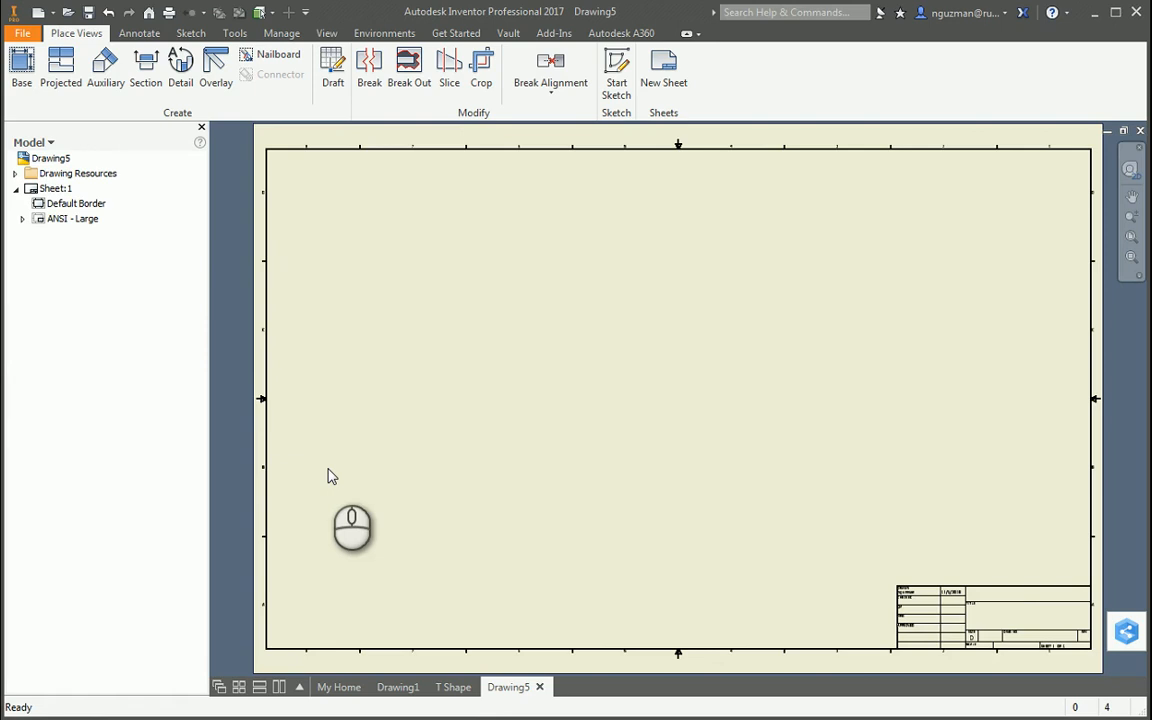
Delete the drawing's default Sheet:1 together with its border and title block.
right_click(33, 189)
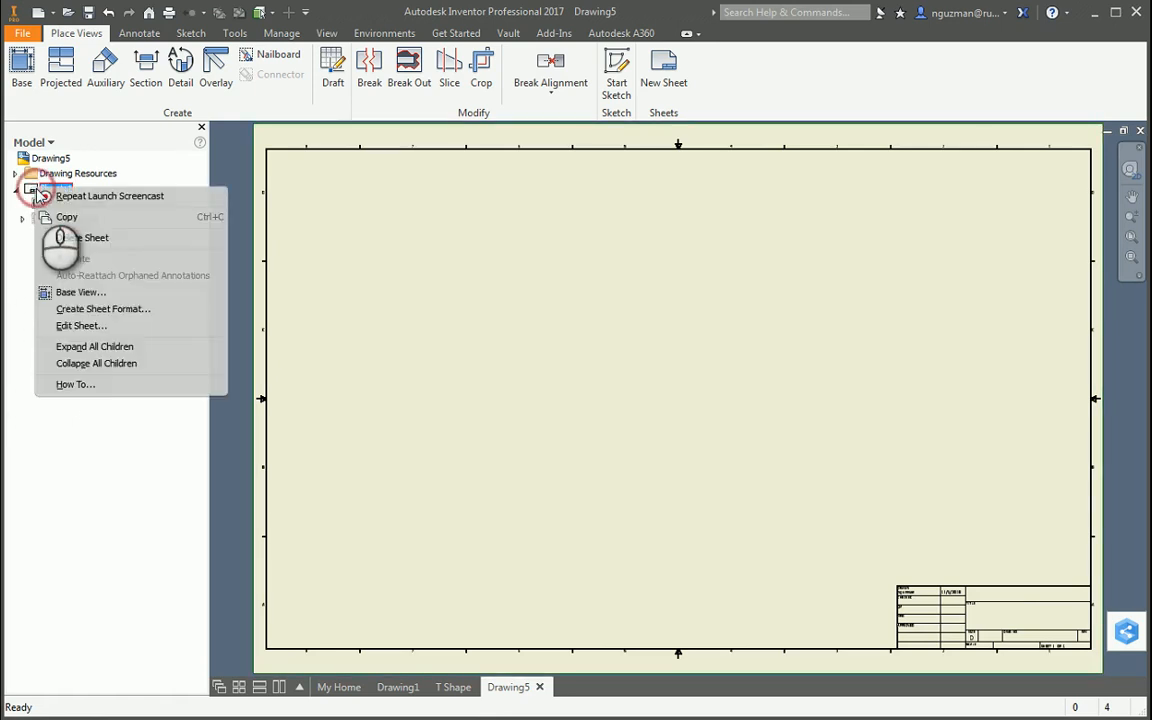
click(74, 240)
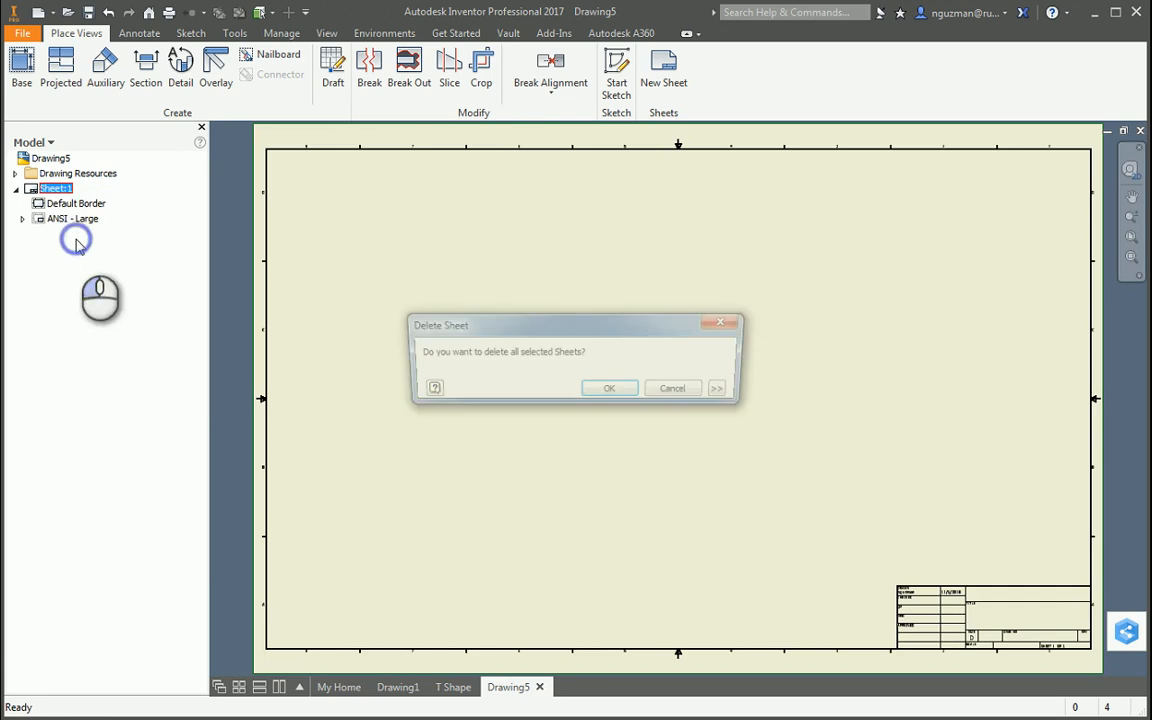
click(600, 392)
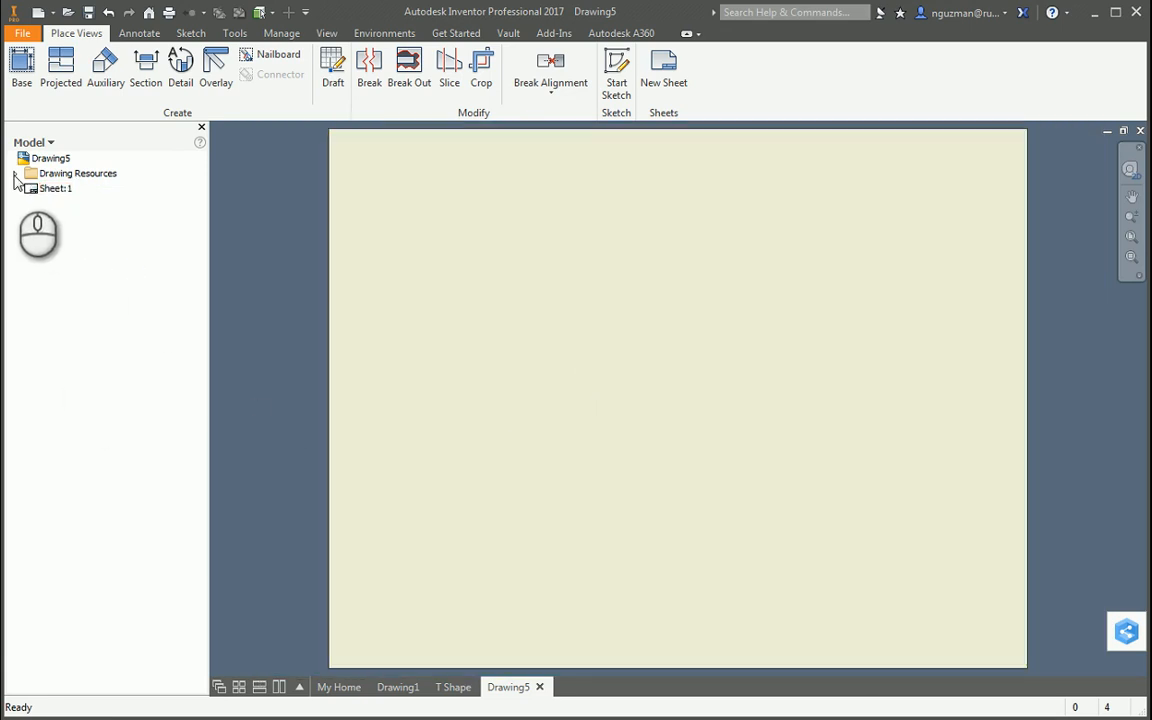
Create a new sheet from the "A size, Landscape, 1 view" sheet format without selecting a component document.
click(16, 174)
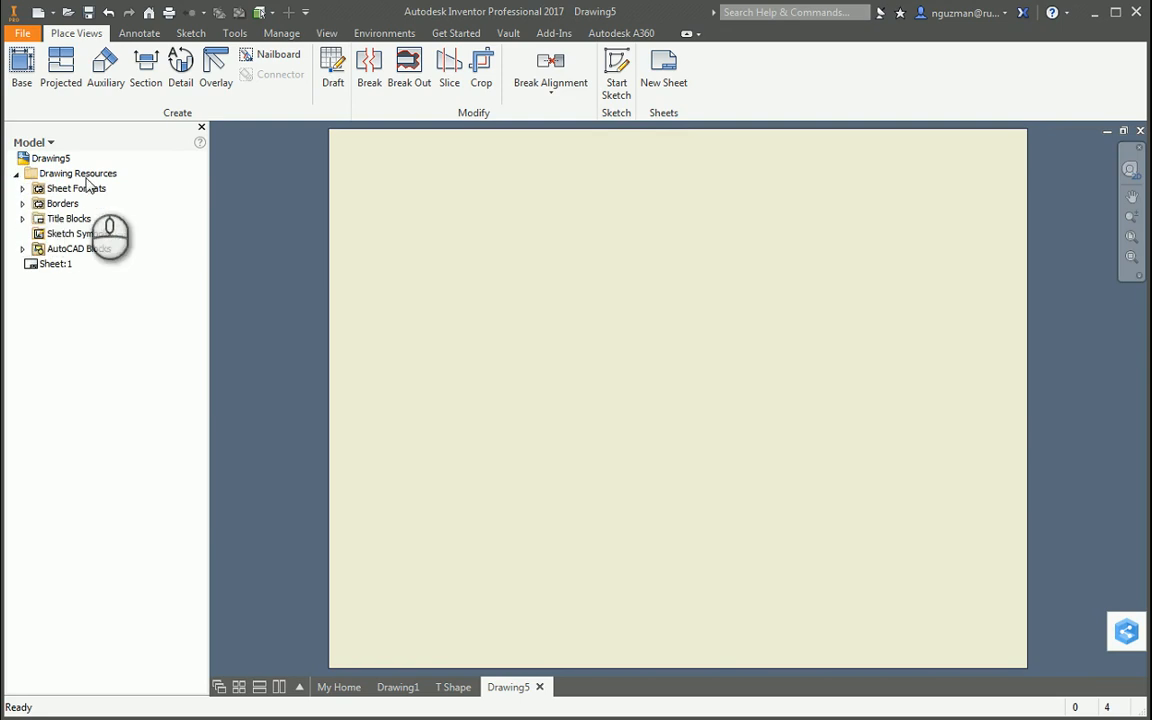
click(22, 189)
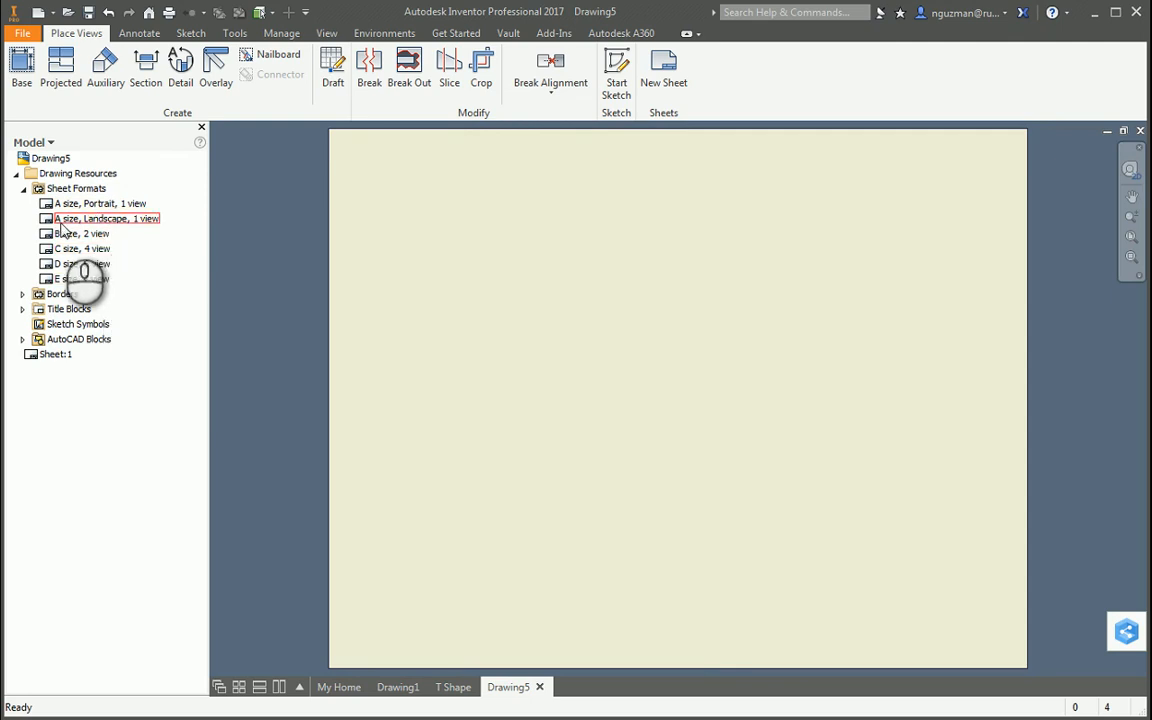
right_click(116, 218)
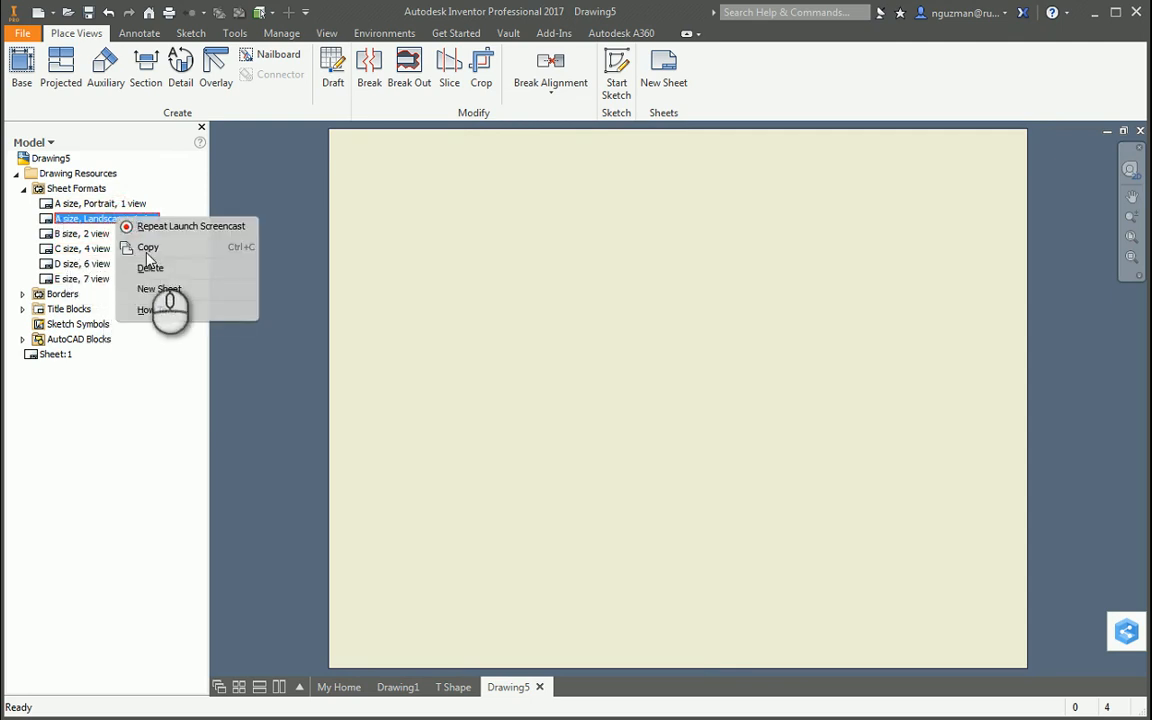
click(168, 289)
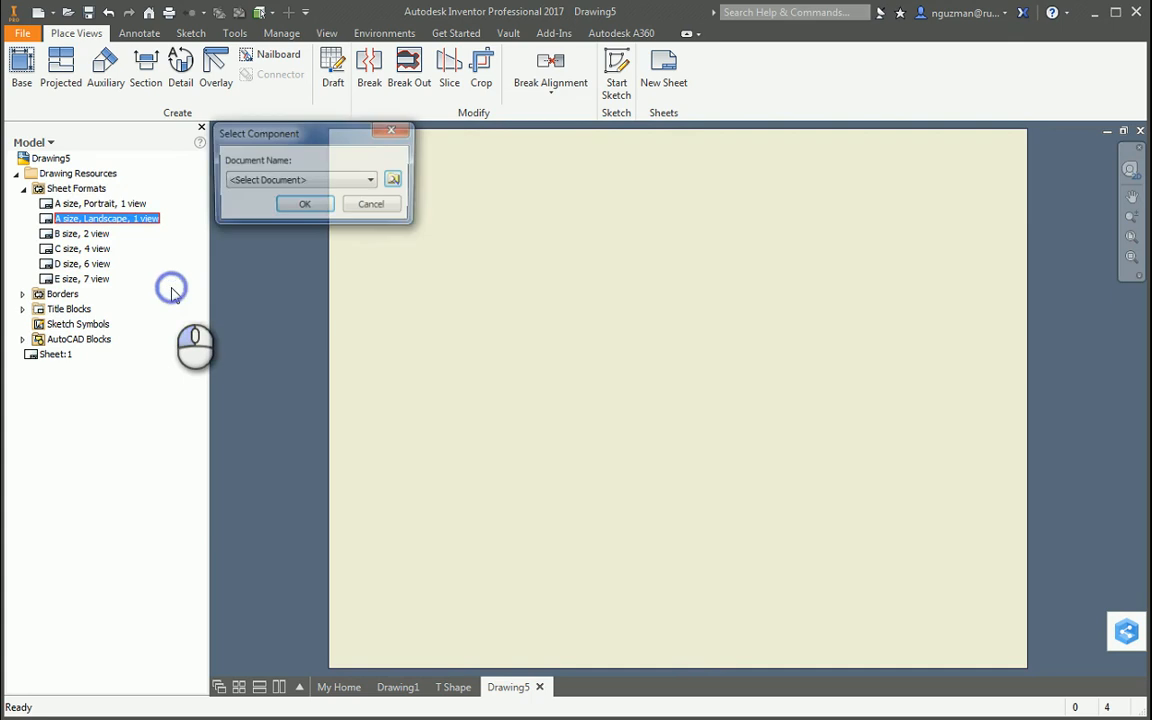
click(290, 205)
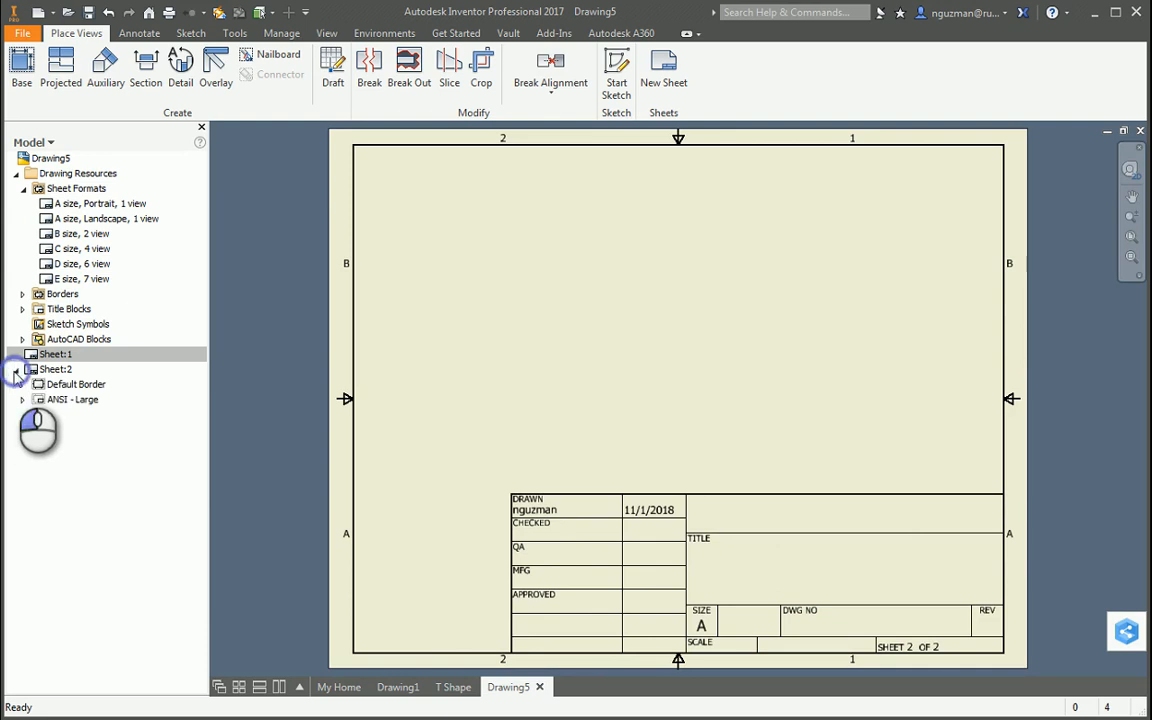
Replace the ANSI - Large title block on Sheet:2 with the ANSI A title block.
right_click(88, 401)
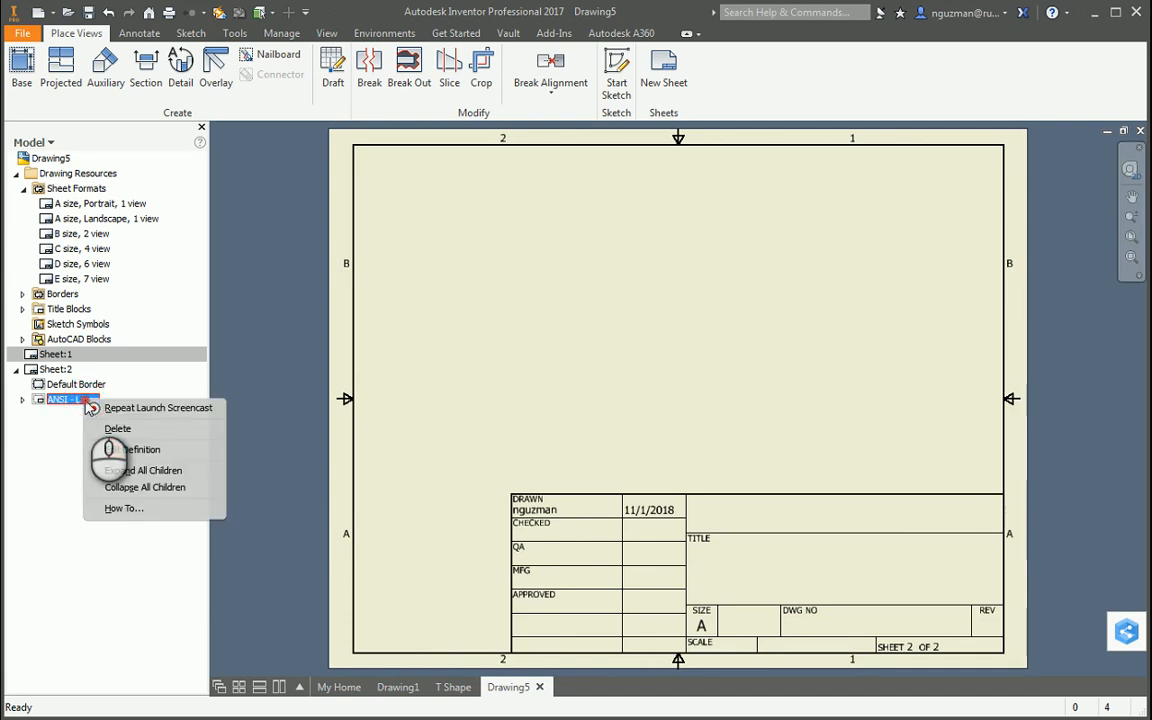
click(118, 428)
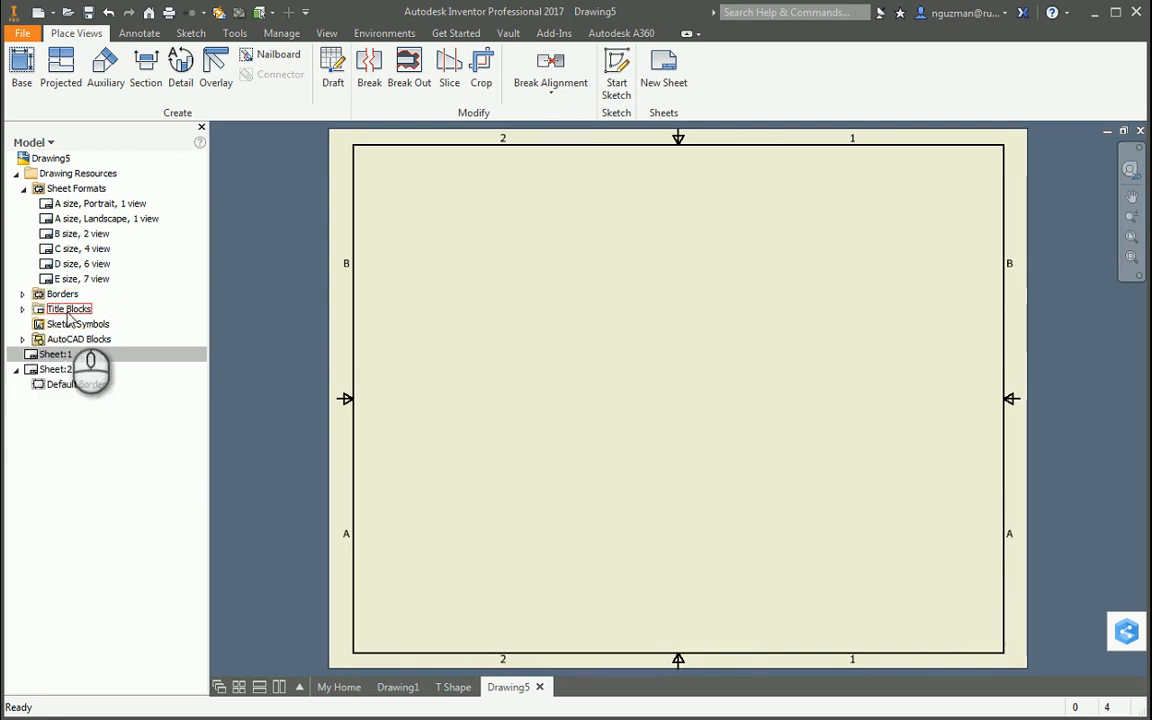
click(23, 309)
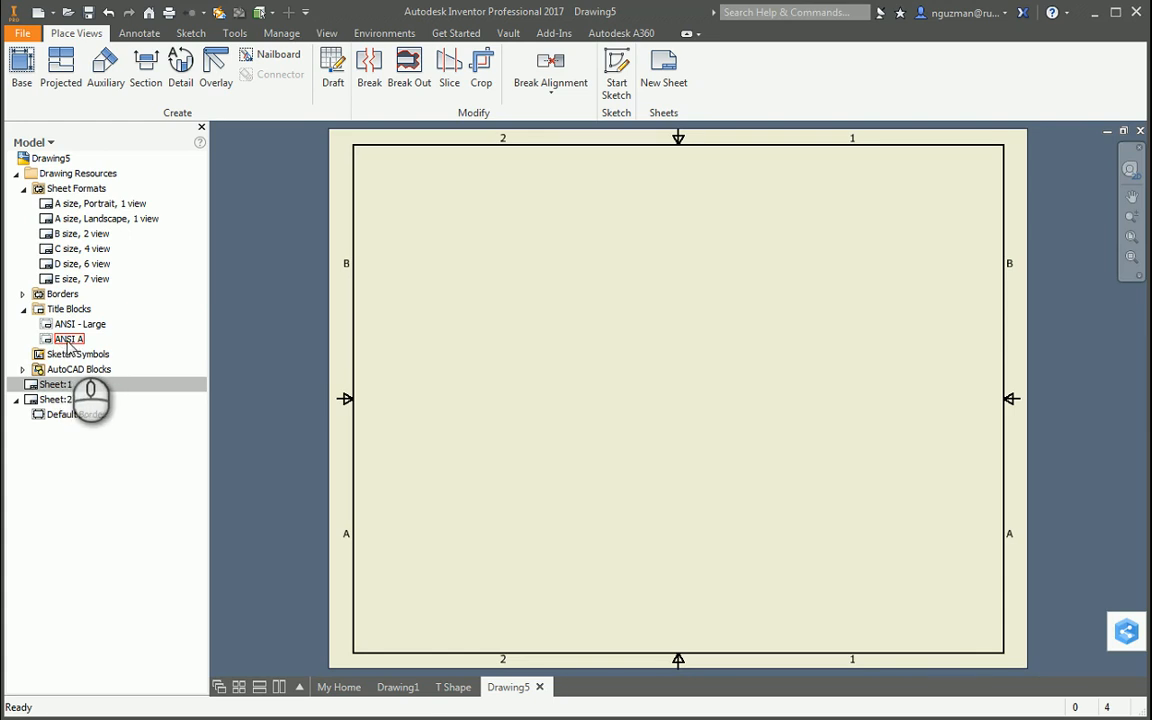
right_click(69, 343)
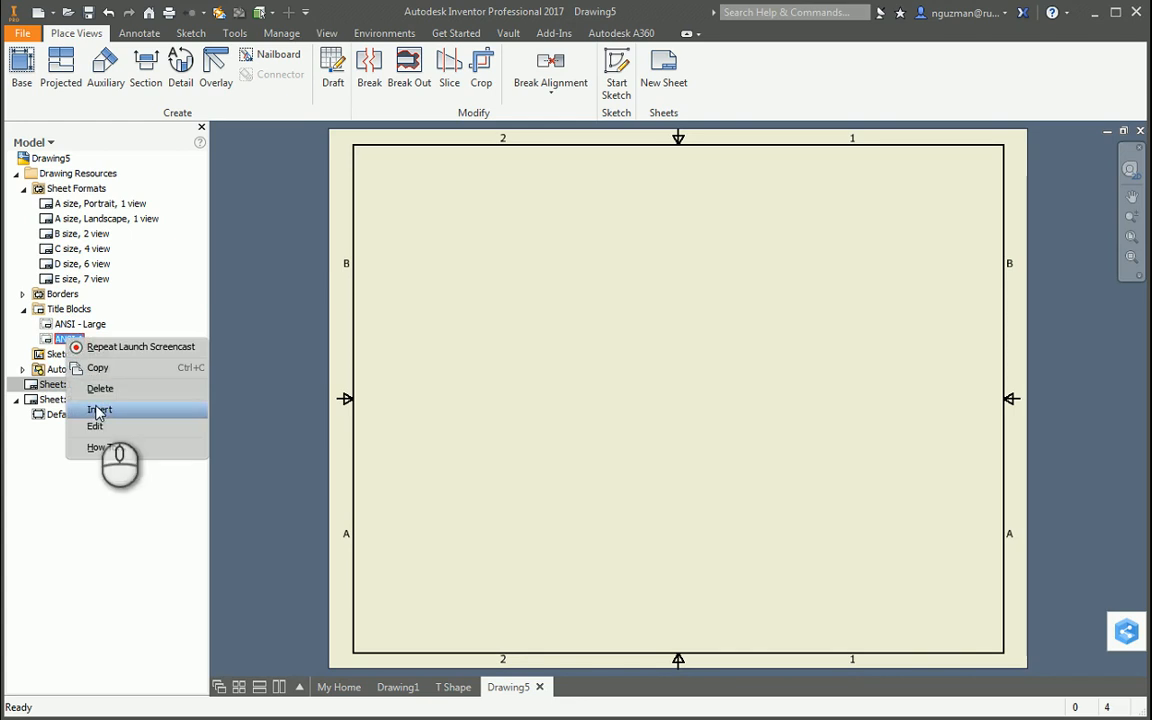
click(96, 408)
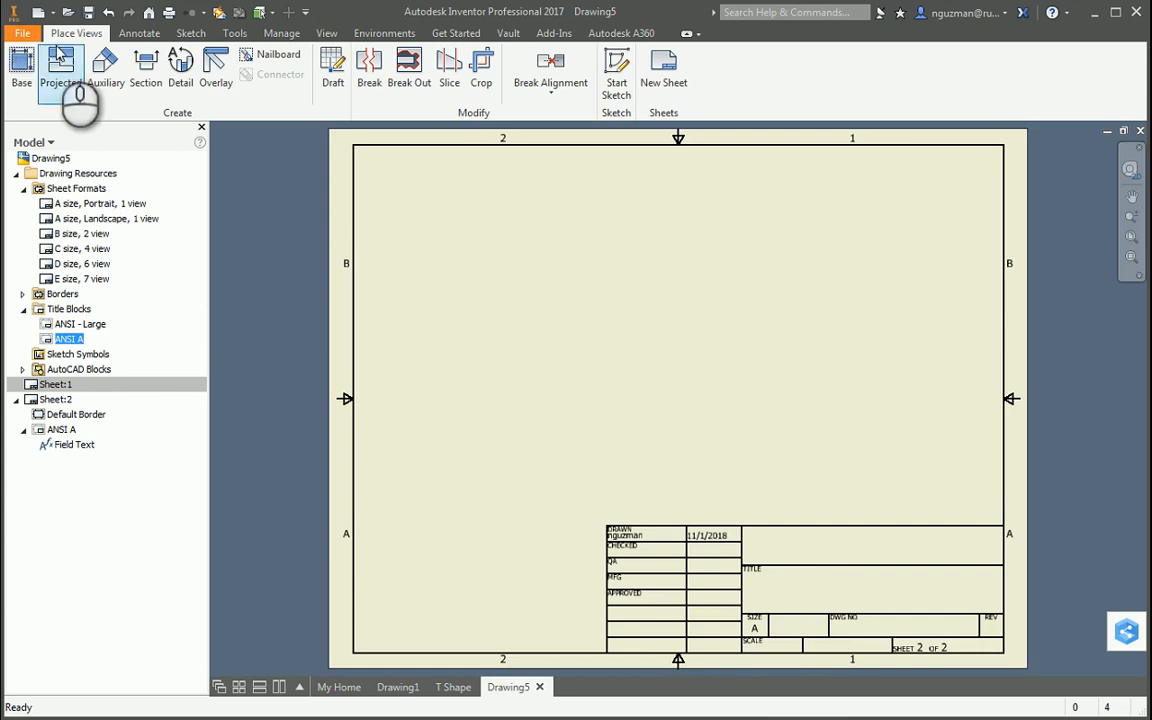
Start a base view of the T Shape part file, accepting its location outside the active project's search path.
click(24, 68)
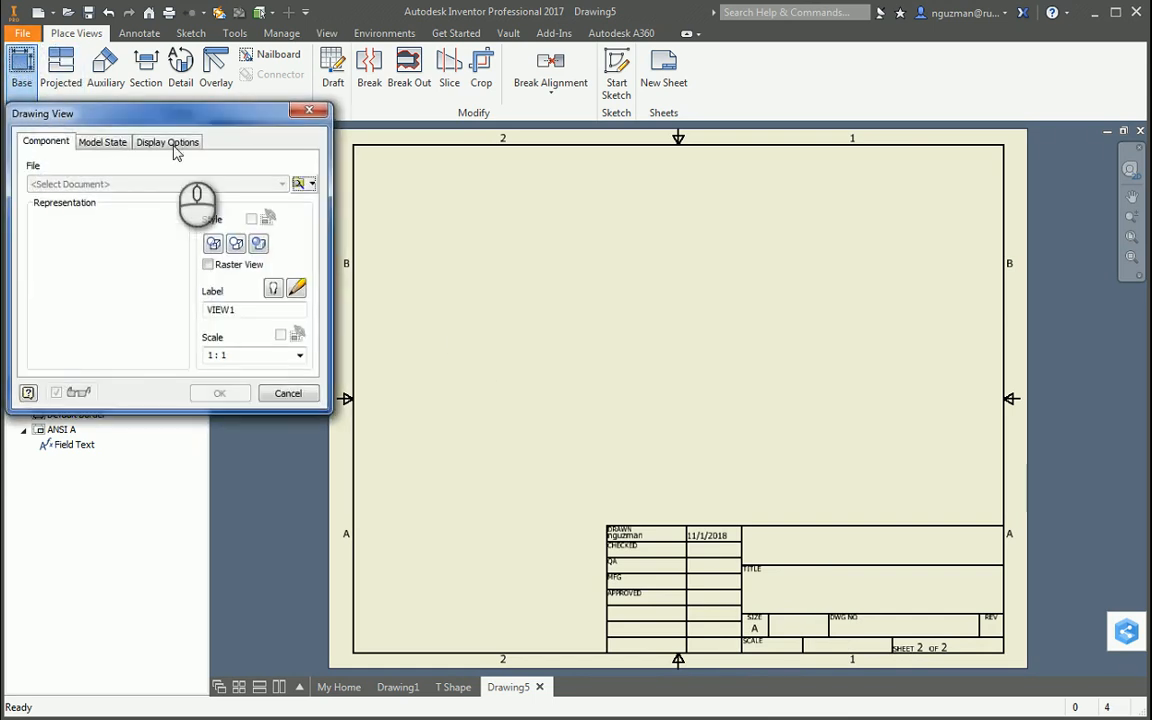
click(304, 186)
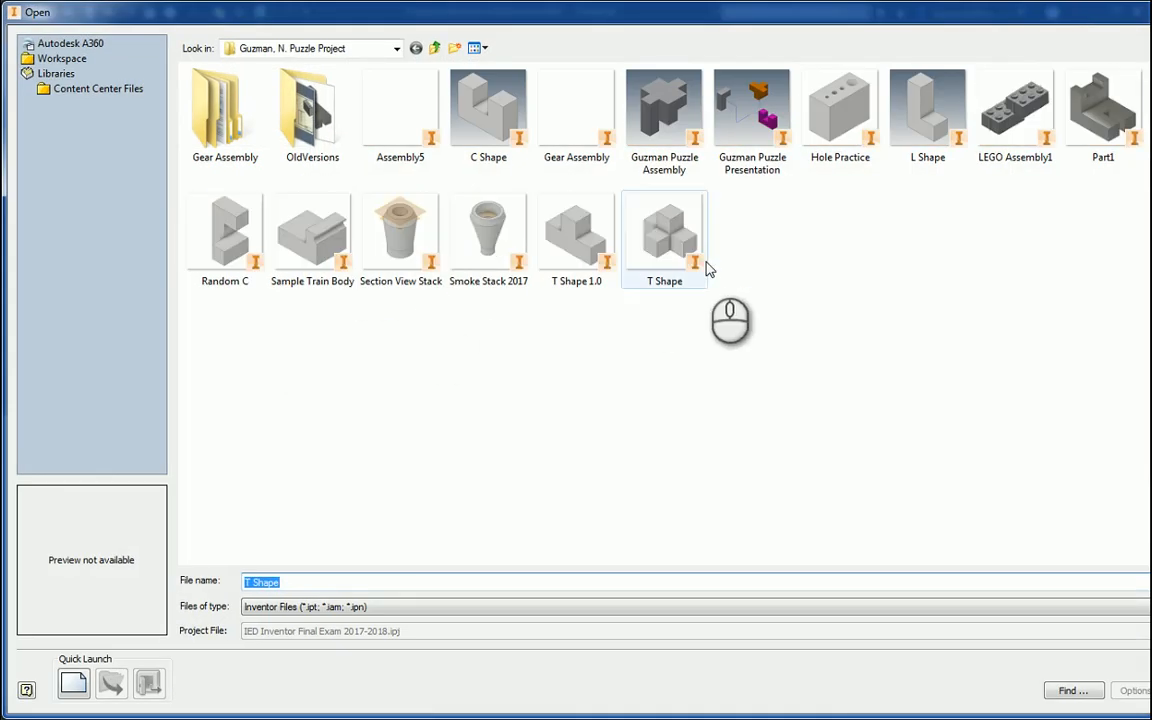
click(670, 257)
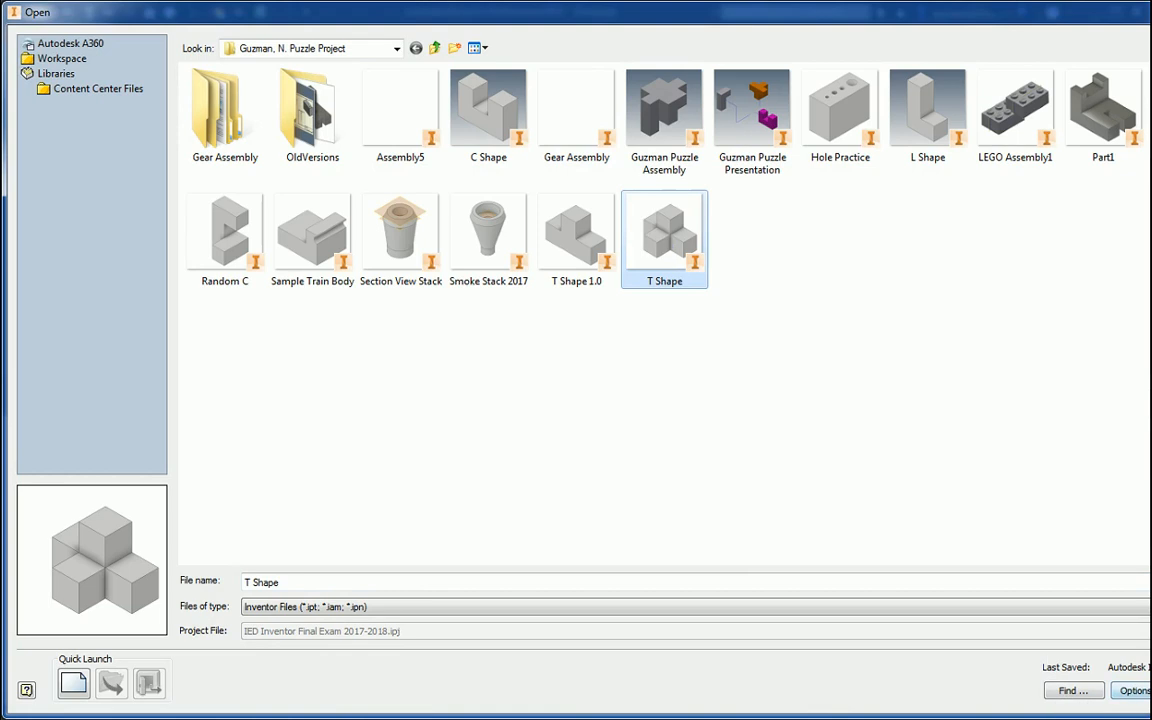
click(728, 399)
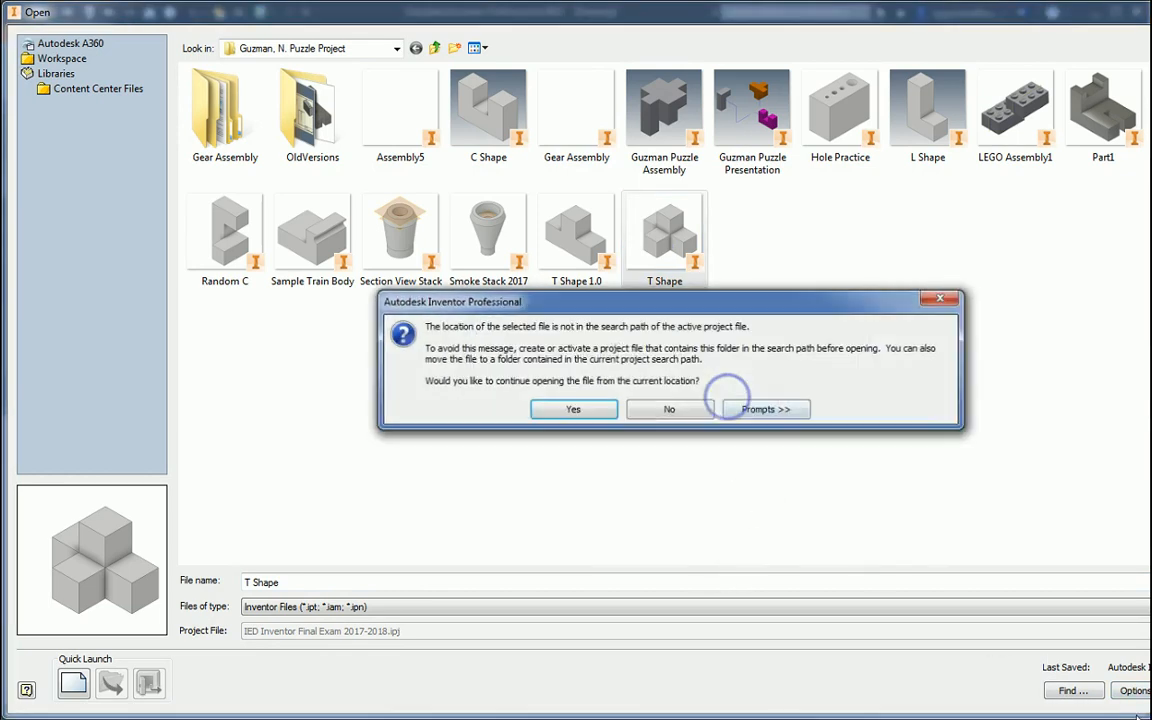
click(573, 409)
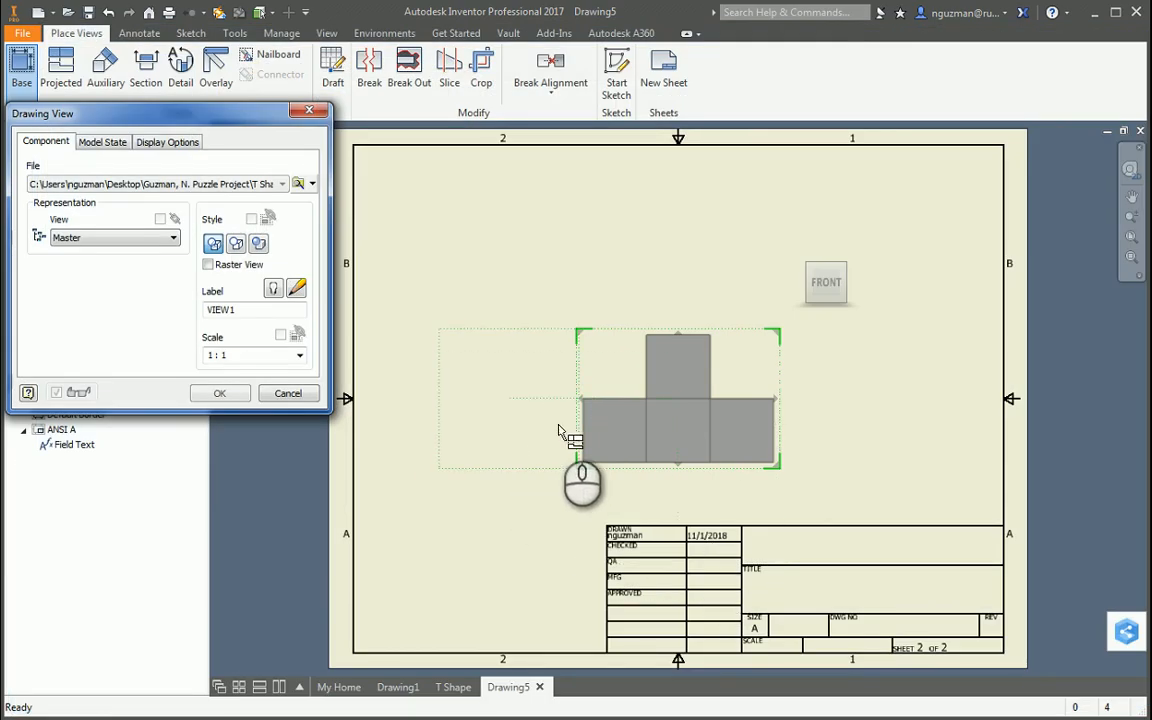
Project right-side, isometric and top views from the front base view and create all four views.
click(905, 405)
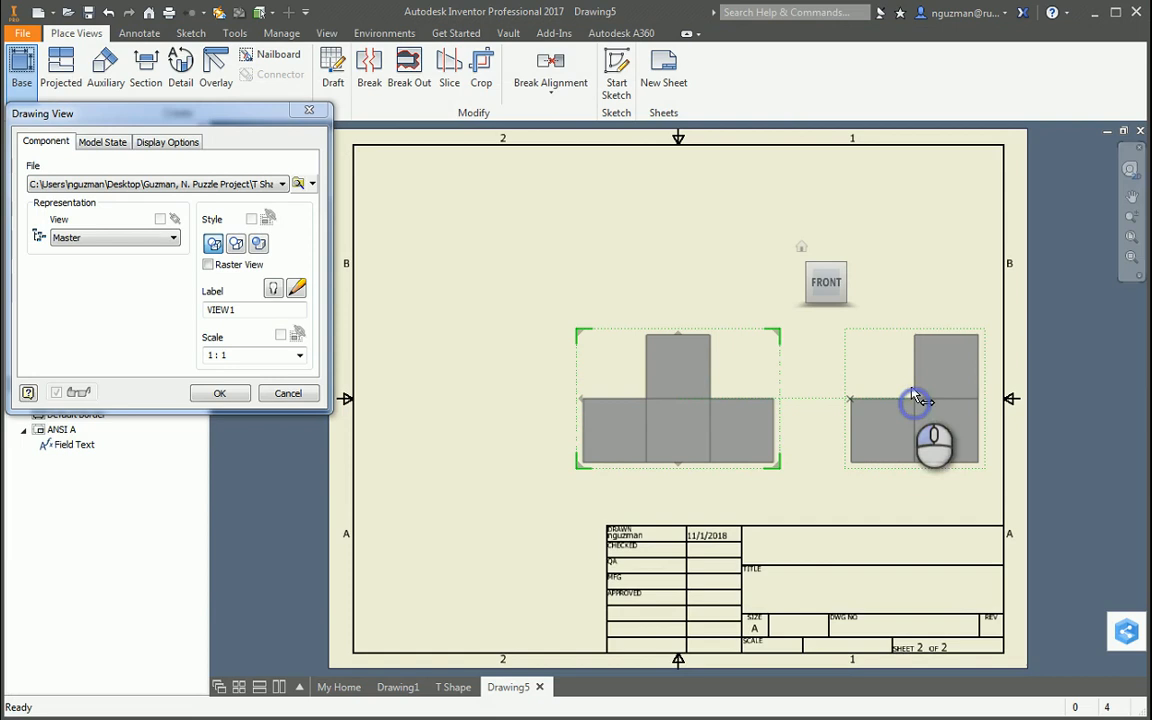
click(905, 200)
click(652, 191)
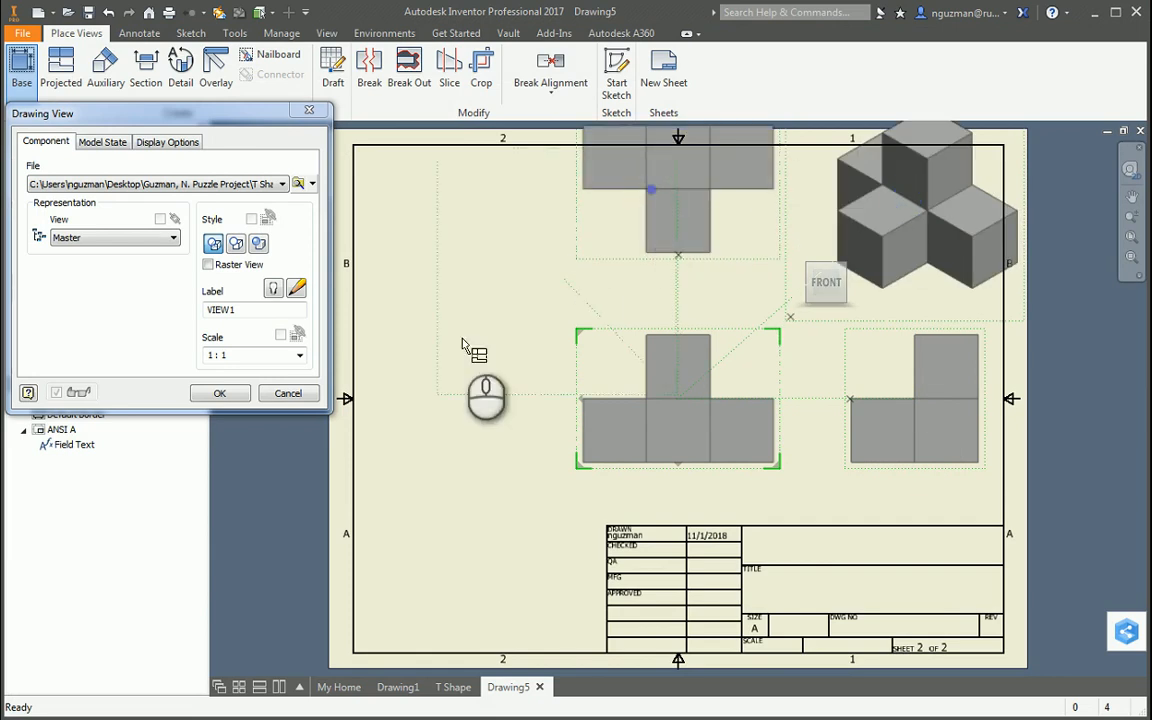
click(221, 394)
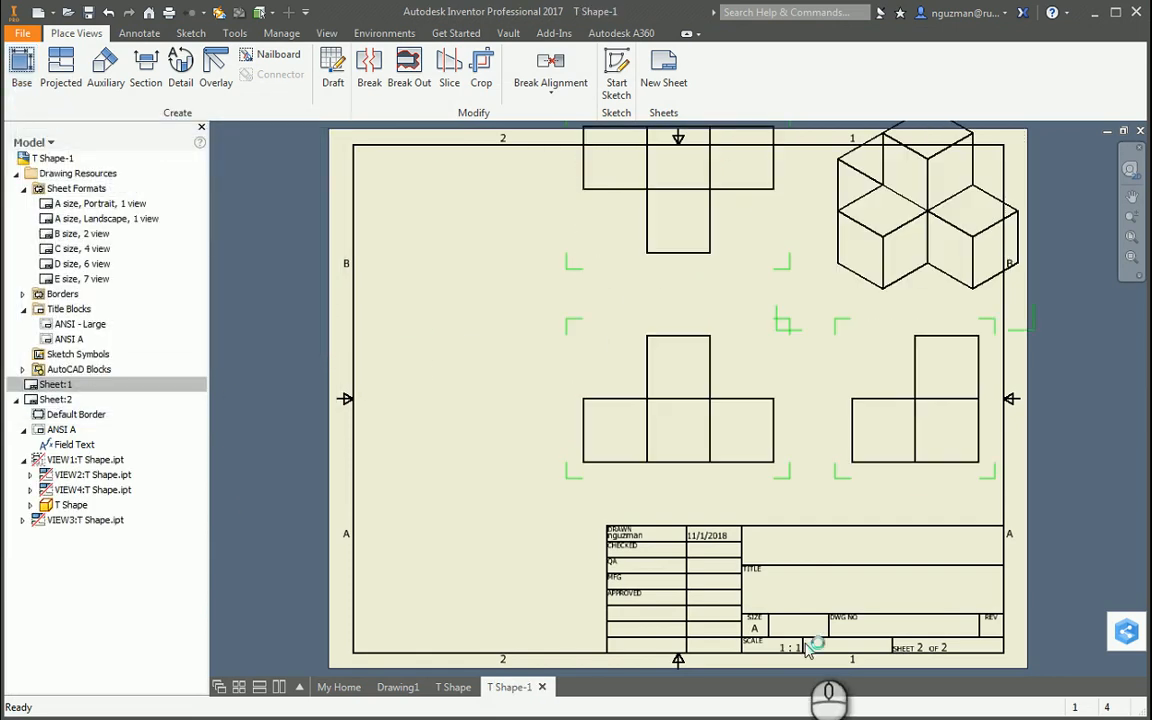
Move the front view toward the sheet's lower-left corner, and shift the top and isometric views inside the border.
drag(580, 325, 416, 386)
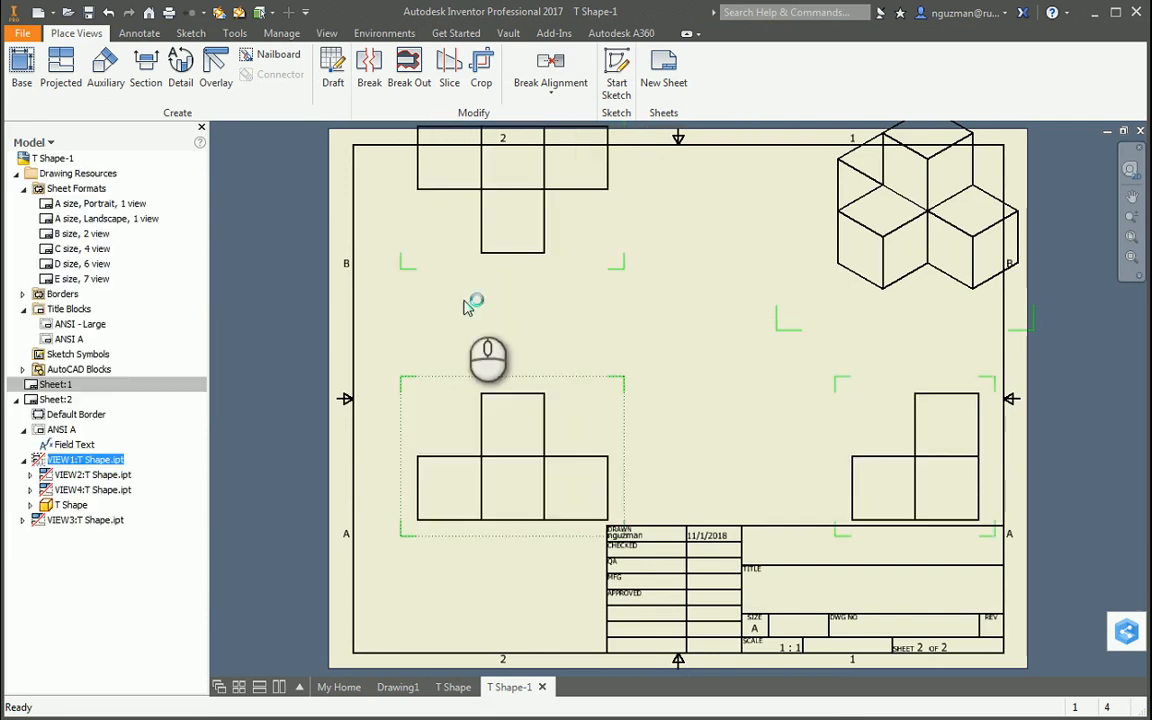
click(518, 133)
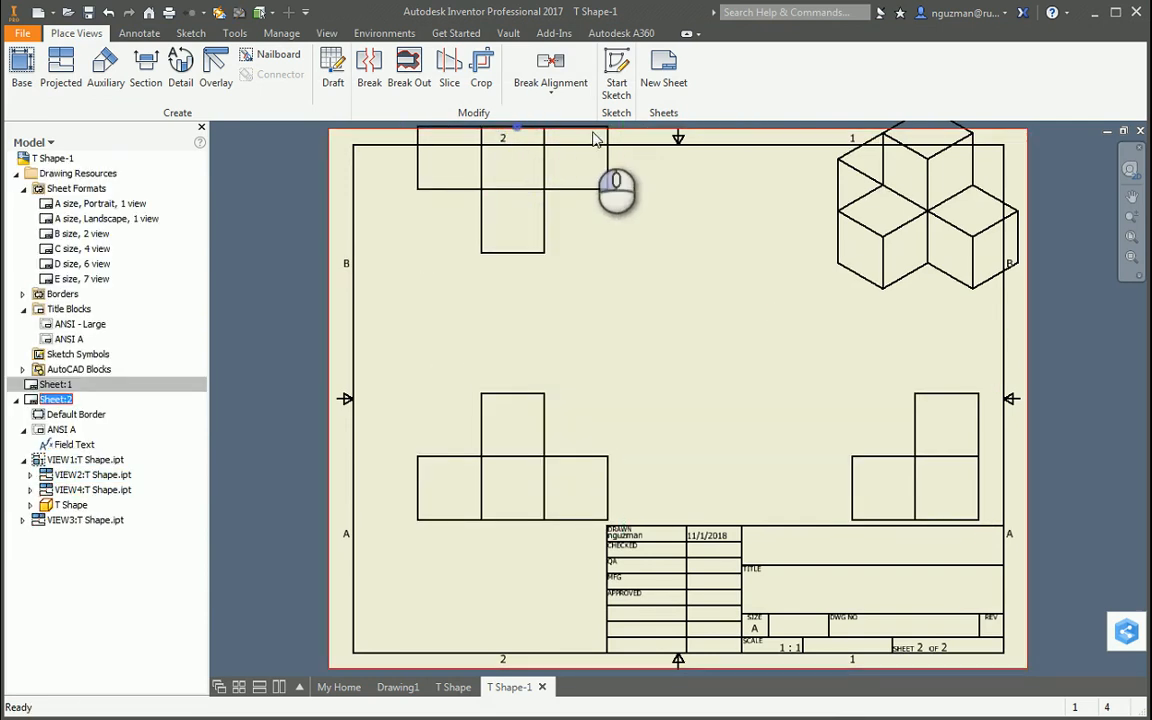
drag(615, 262, 625, 322)
click(903, 287)
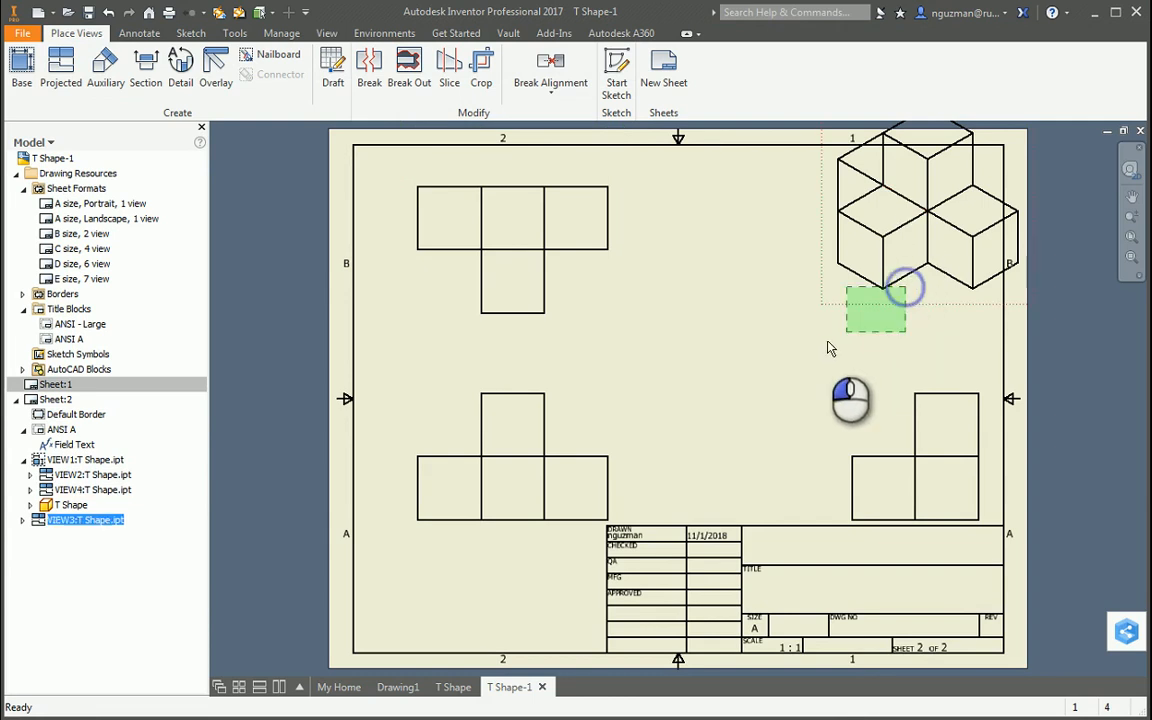
drag(912, 305, 815, 360)
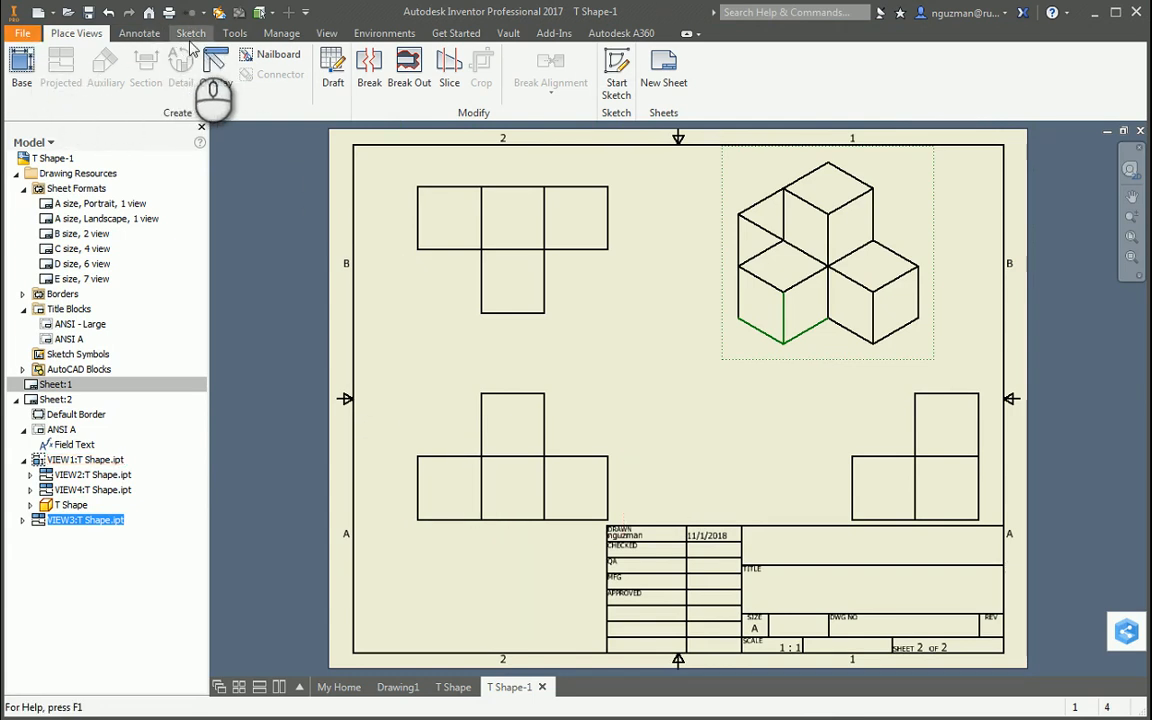
Dimension the height of the lower-right block's outer edge in the front view, keeping the default dimension text.
click(141, 34)
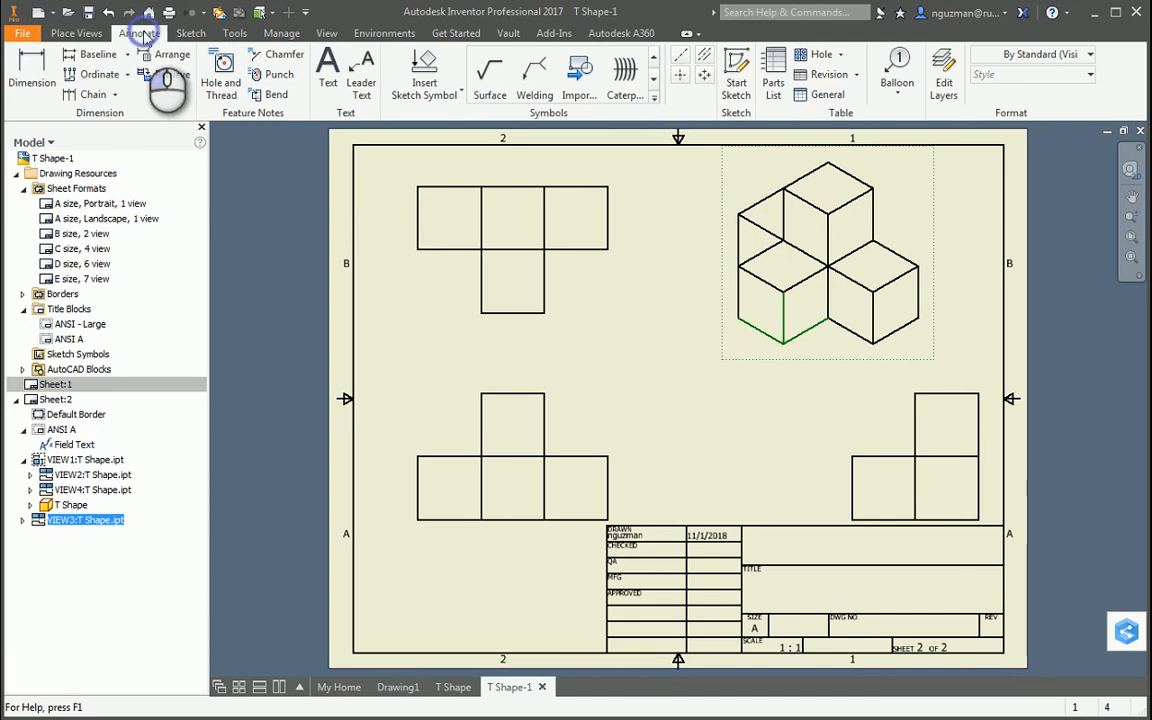
click(33, 82)
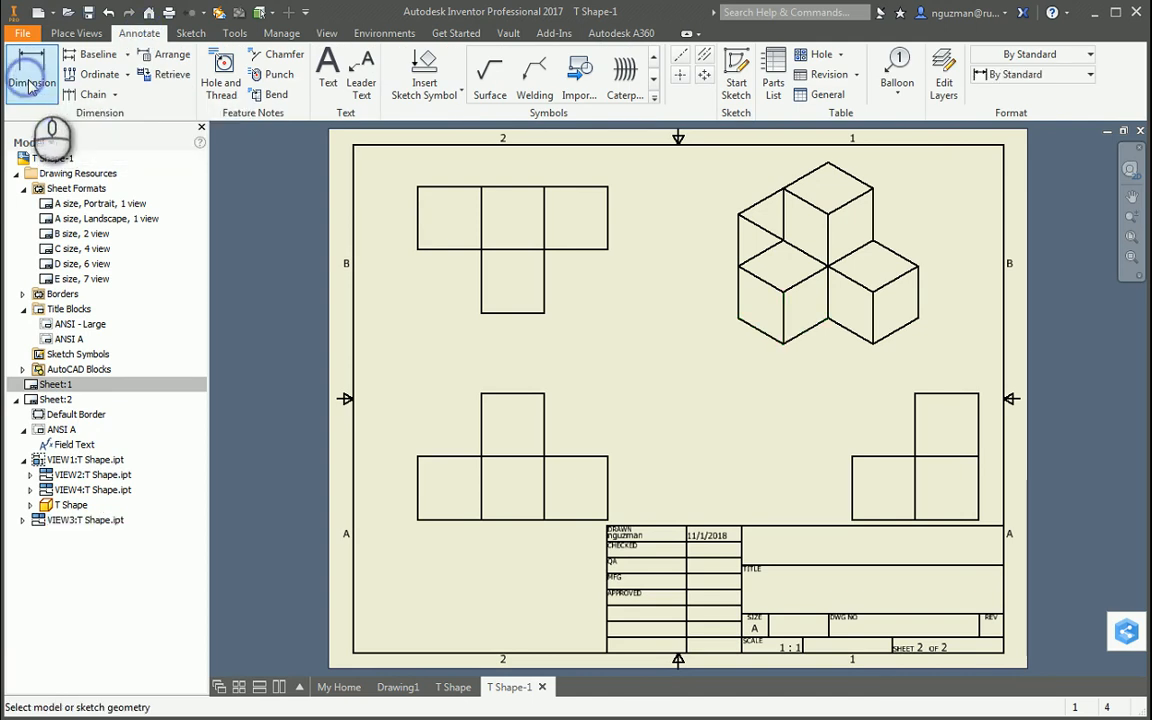
click(608, 517)
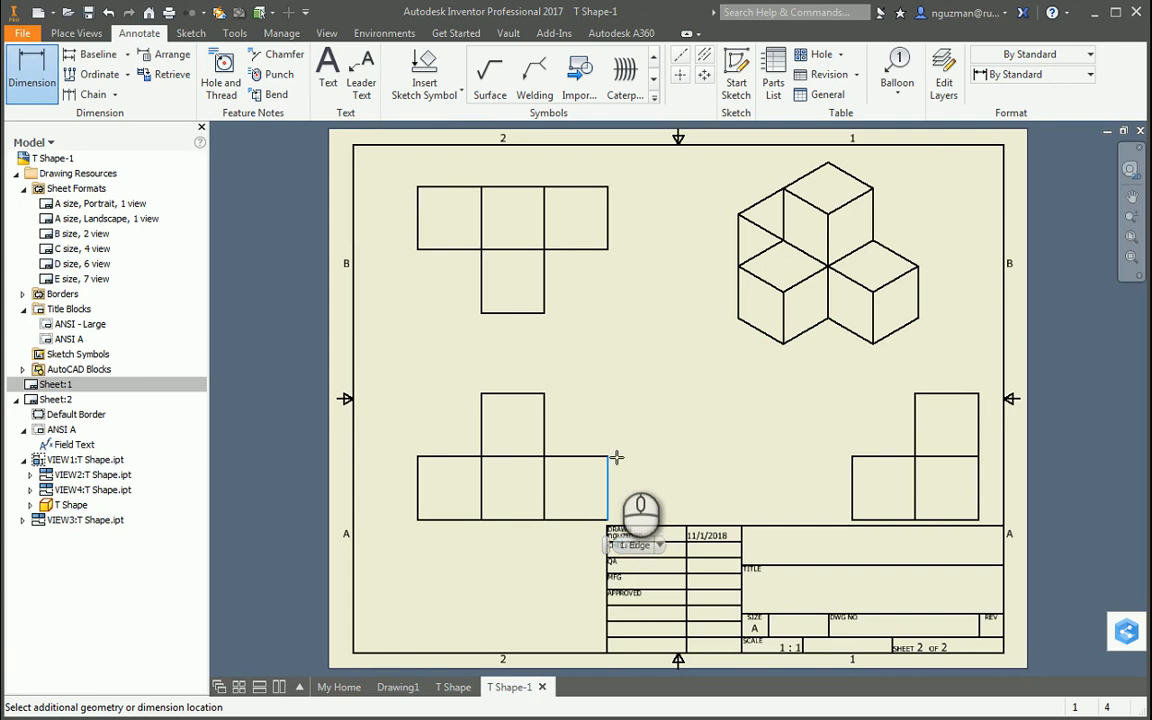
click(610, 458)
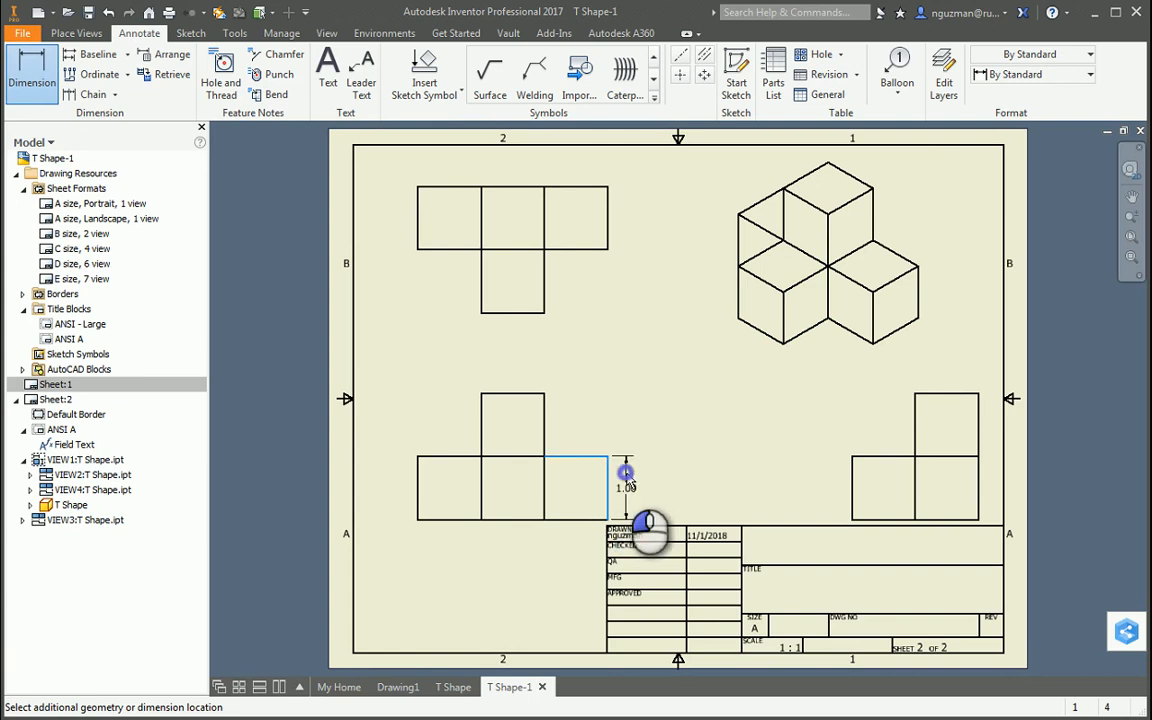
click(625, 478)
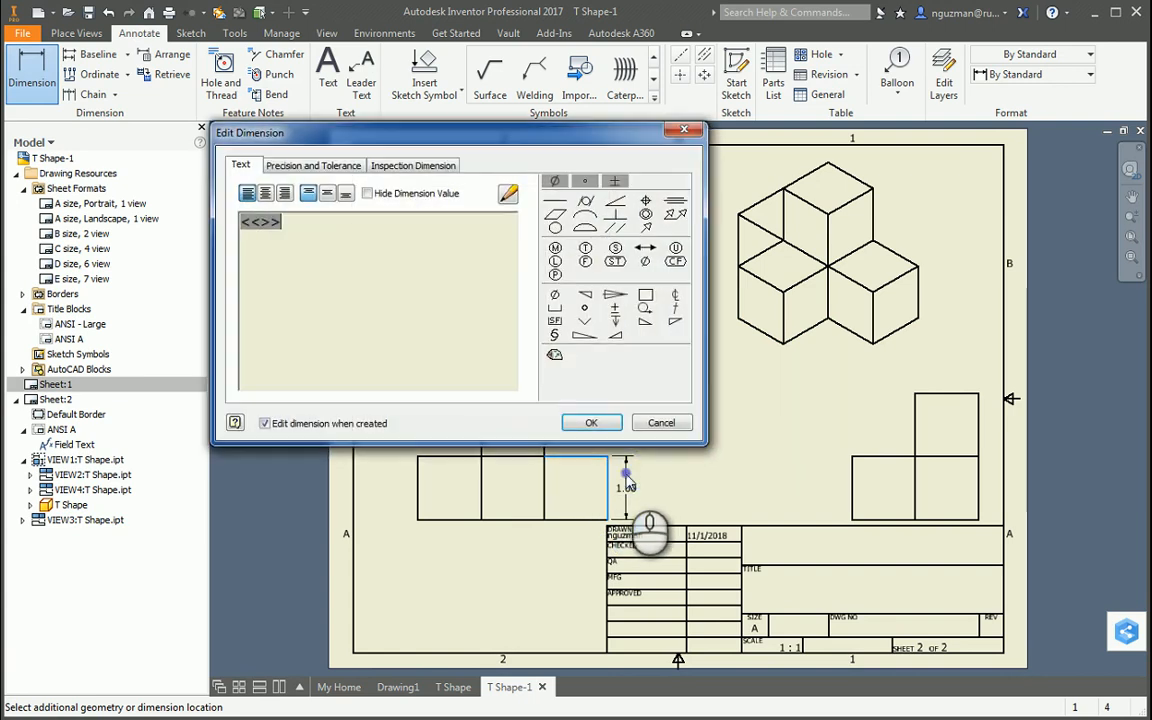
click(592, 423)
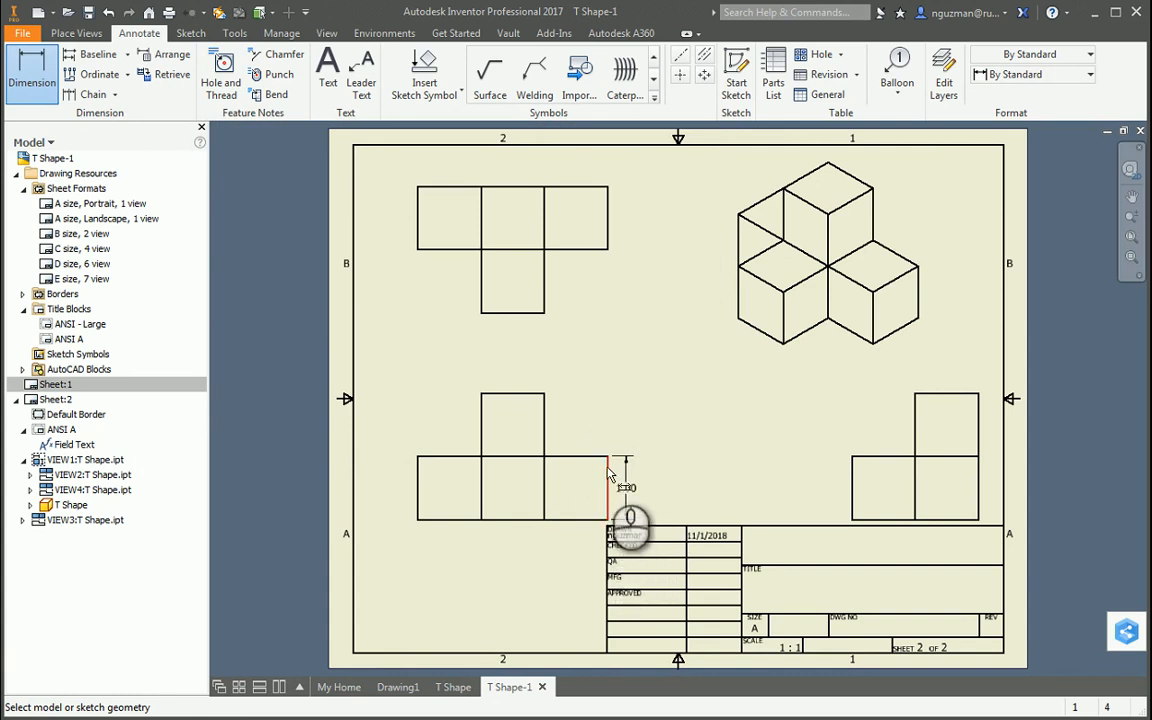
Dimension the front view's overall height from its lower-right corner to the upper block's top, placed outside the block-height dimension with default text.
click(38, 86)
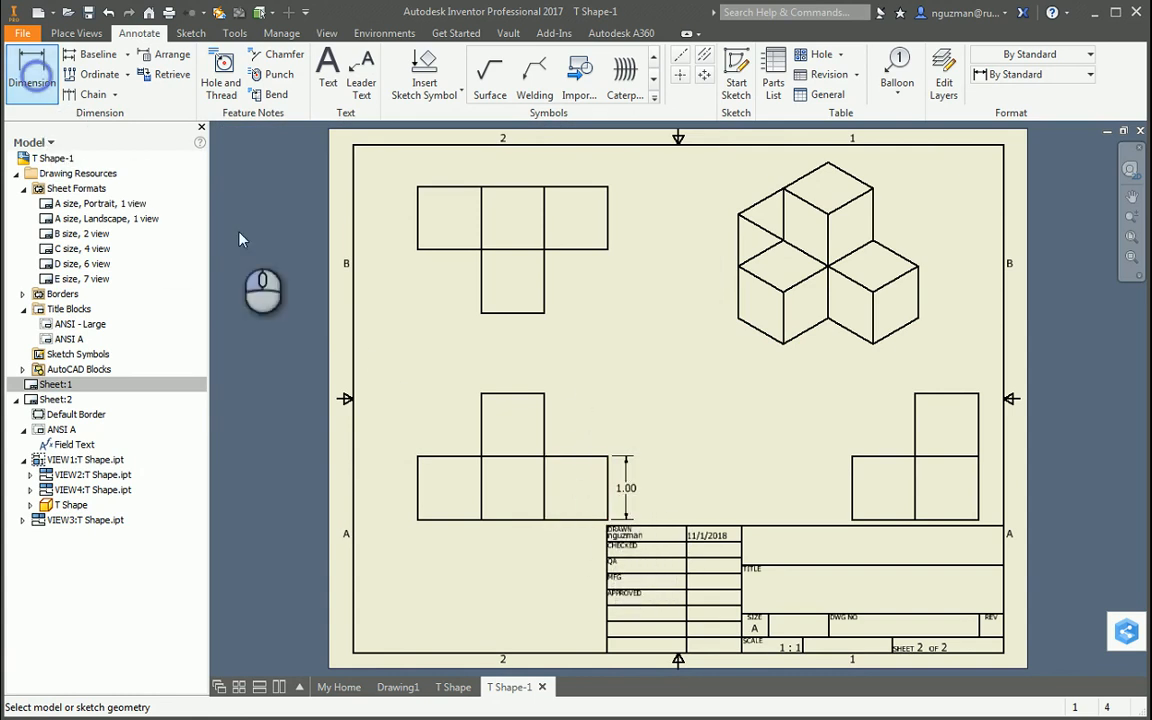
click(609, 516)
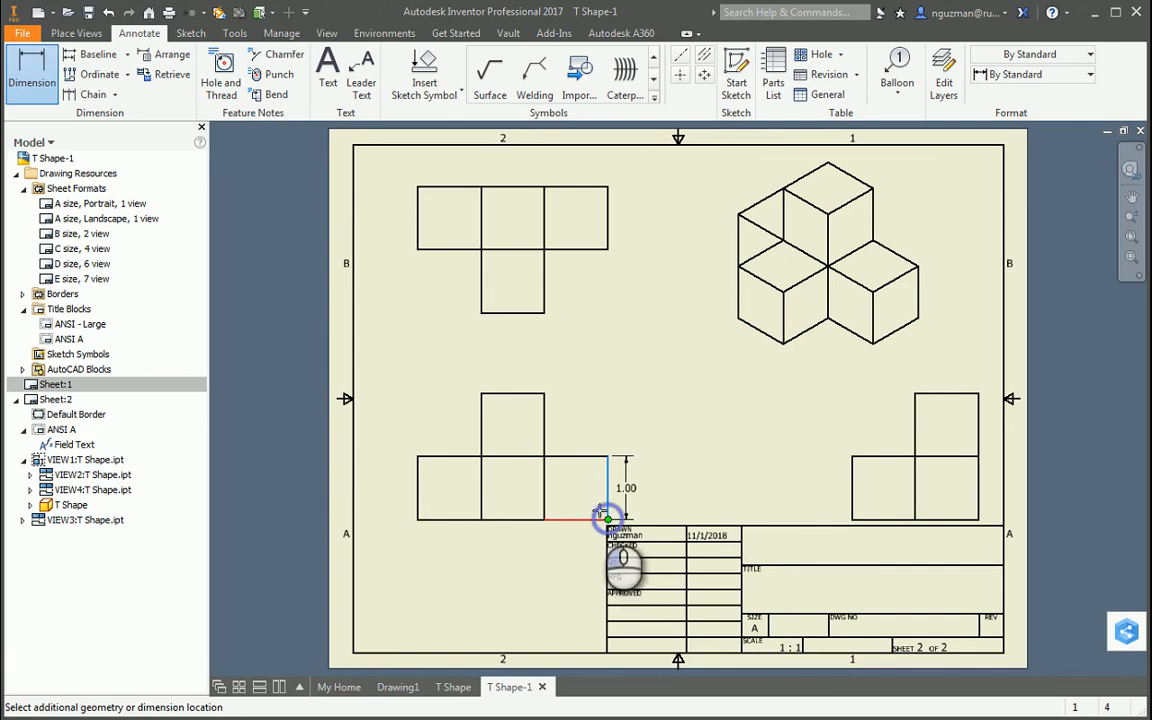
click(545, 399)
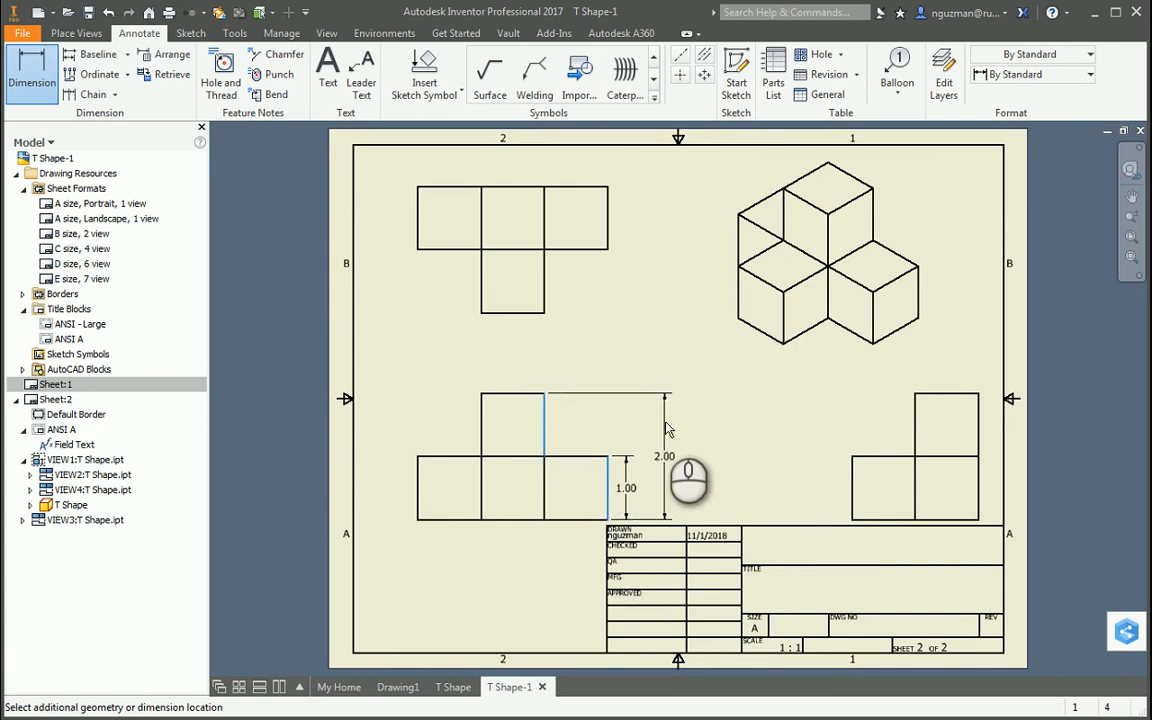
click(656, 437)
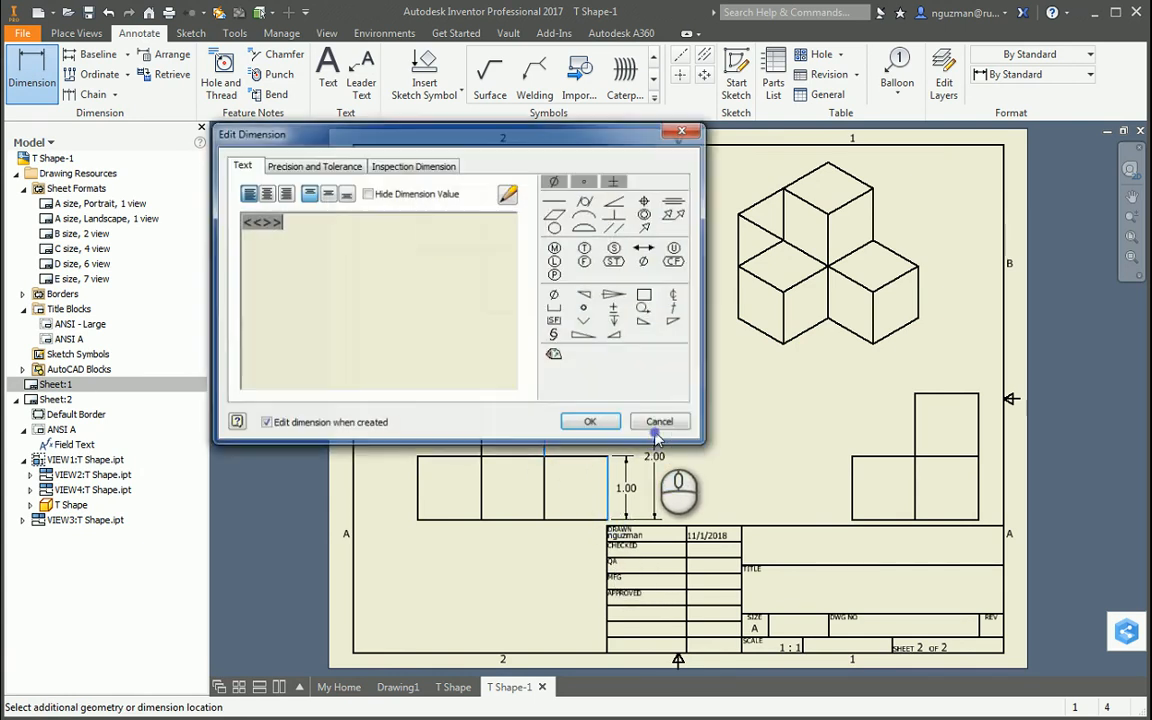
click(616, 424)
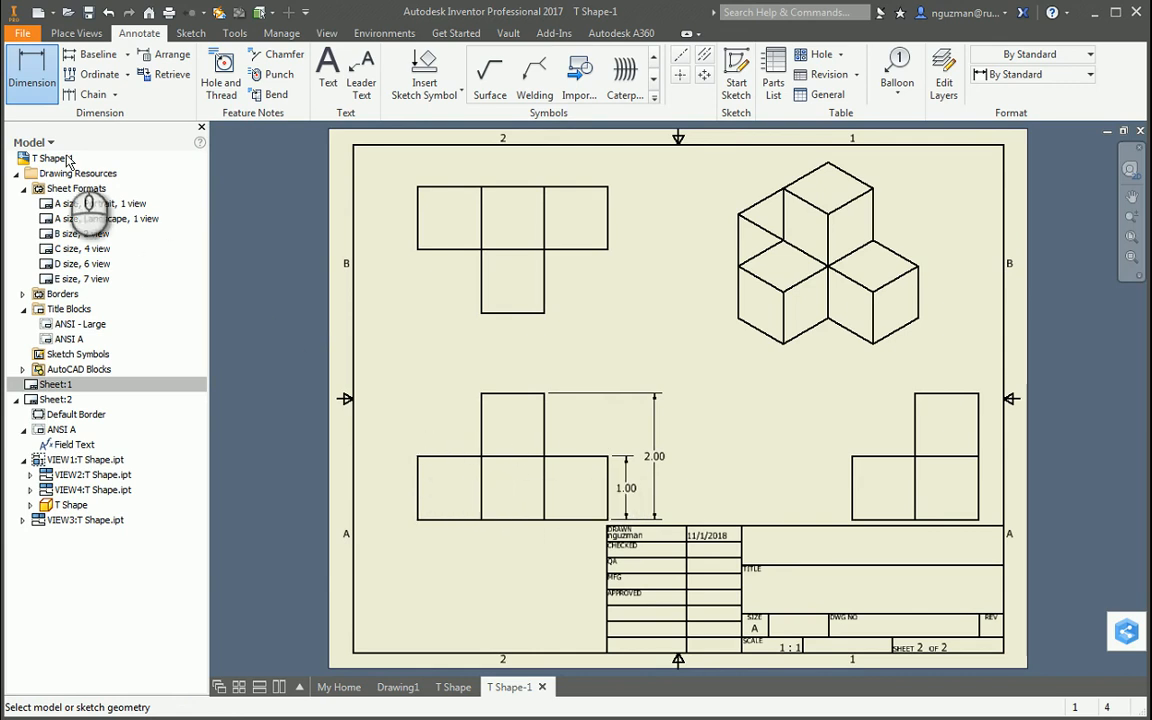
Dimension the horizontal distance from the front view's left edge to the upper block's left edge, placed above the view with default text.
click(30, 79)
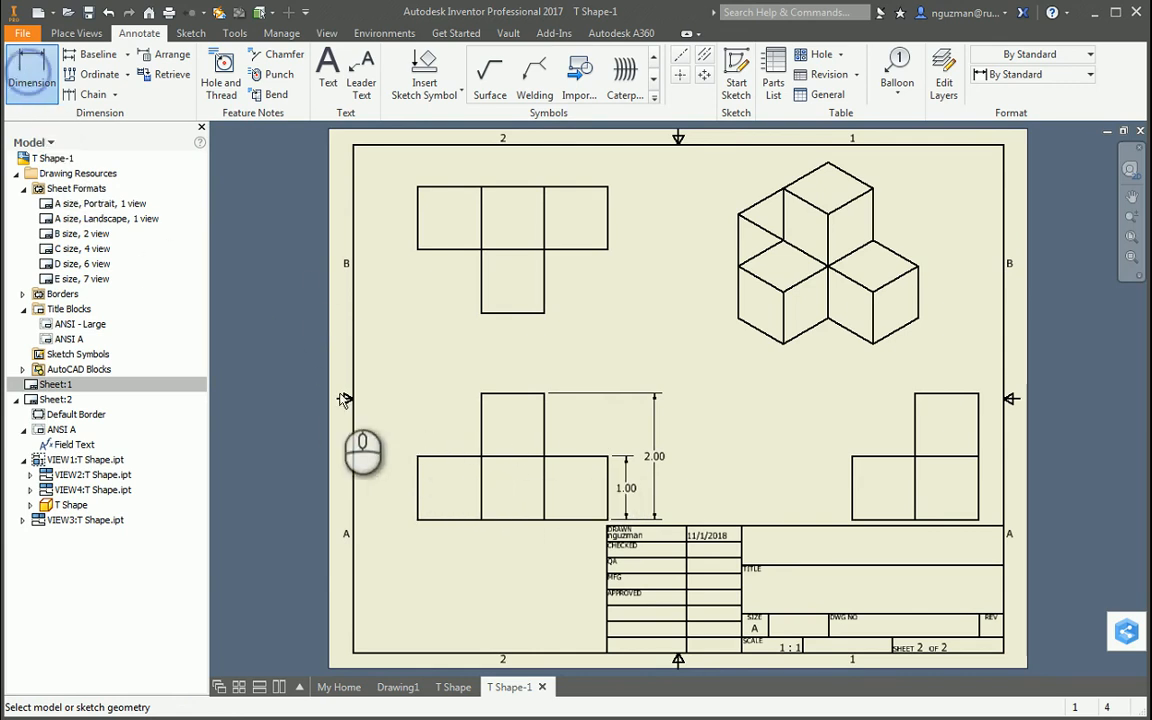
click(419, 462)
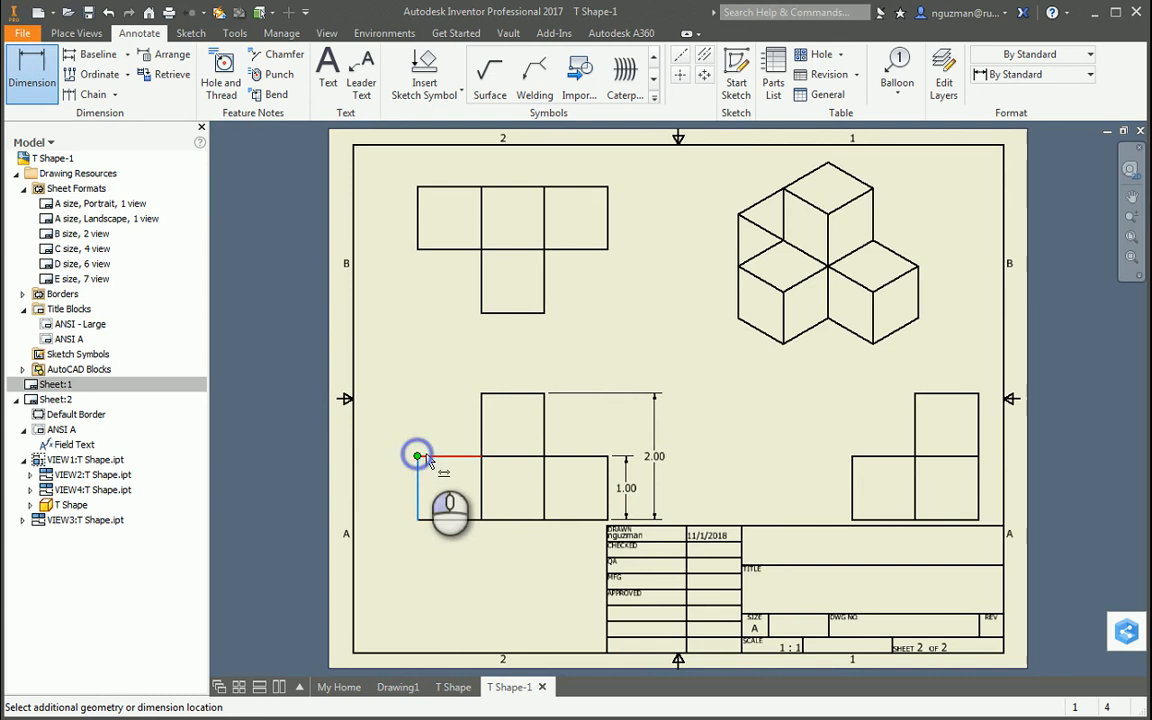
click(481, 457)
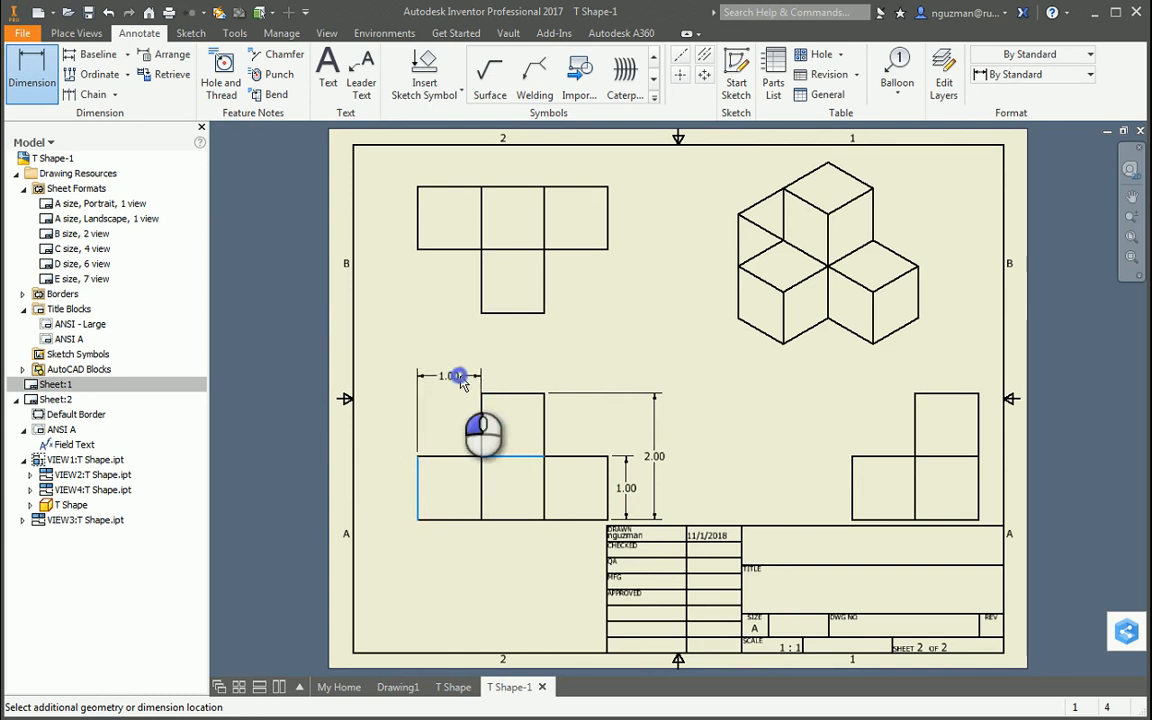
click(460, 383)
click(588, 420)
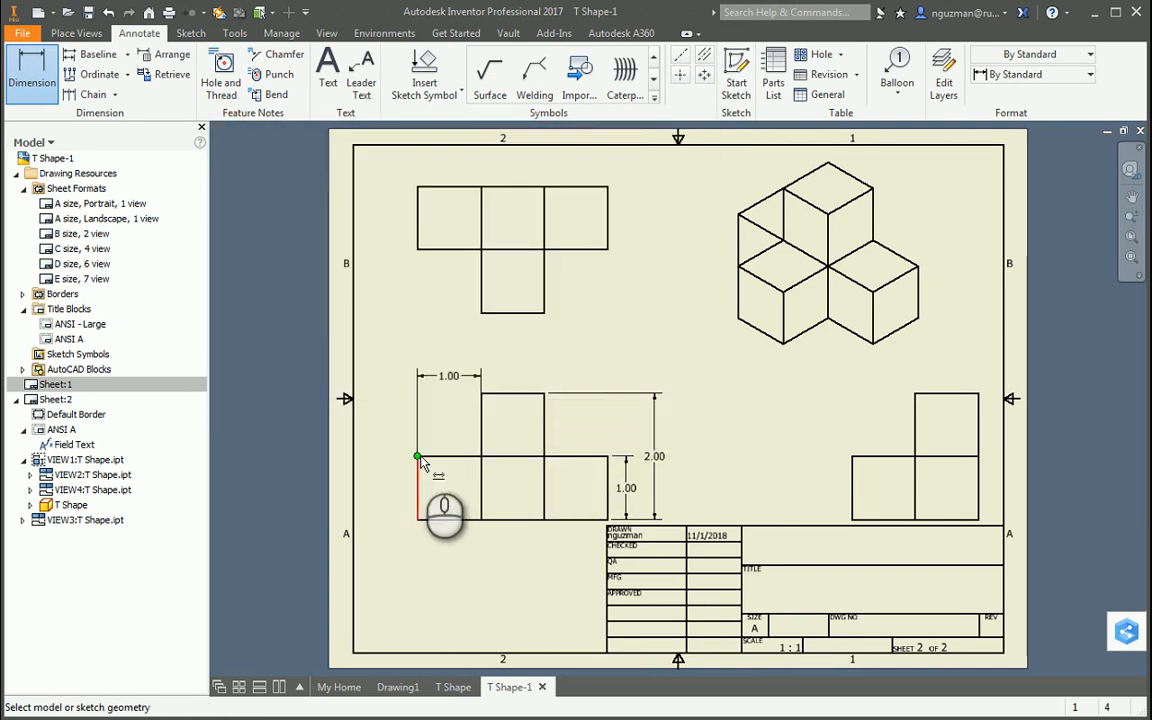
Dimension the horizontal distance from the front view's left edge to the upper block's right edge, stacked above the first horizontal dimension.
click(421, 457)
click(541, 395)
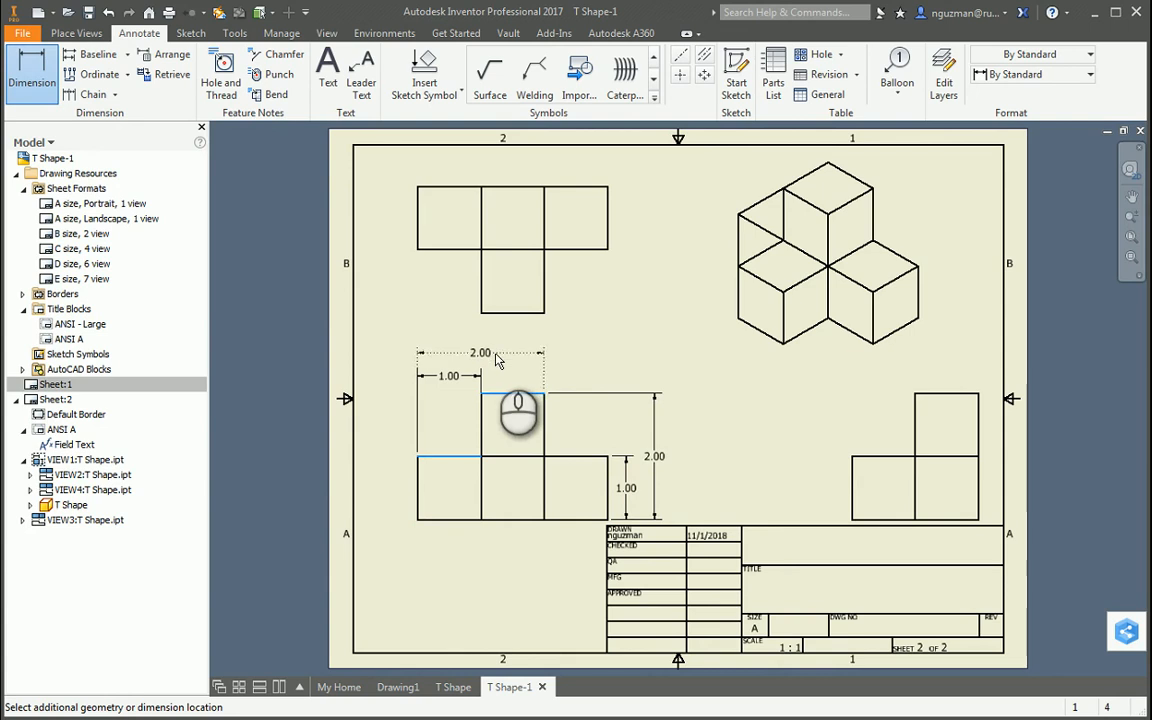
click(495, 357)
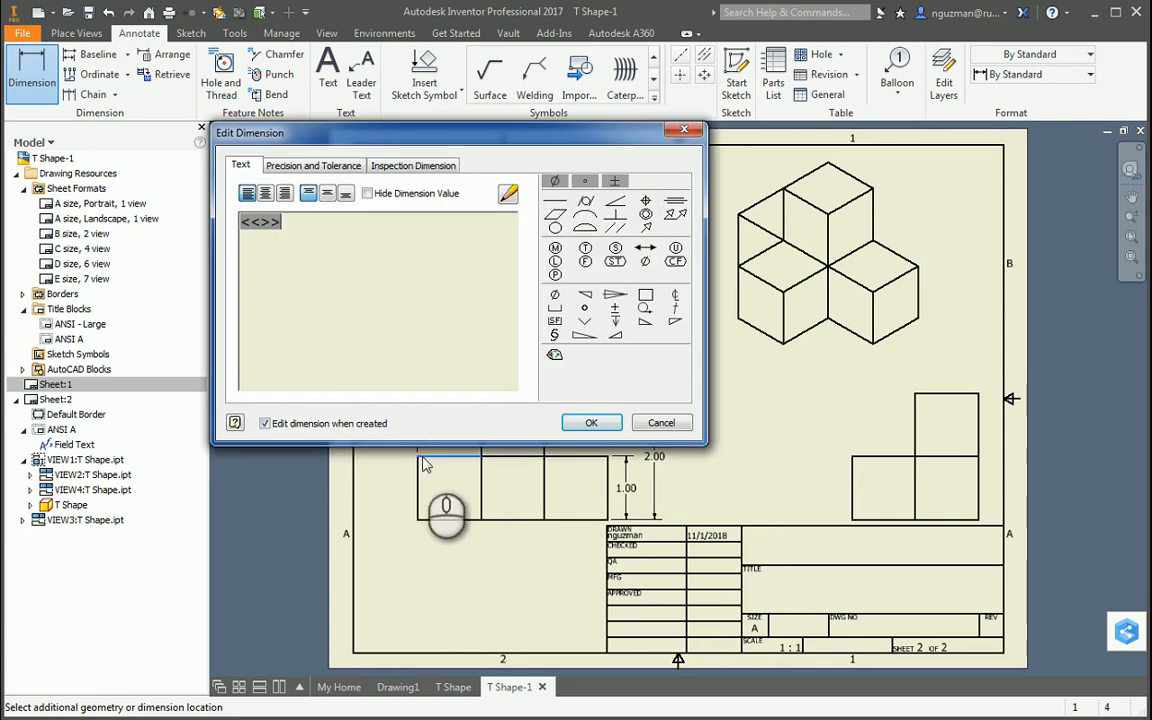
click(591, 422)
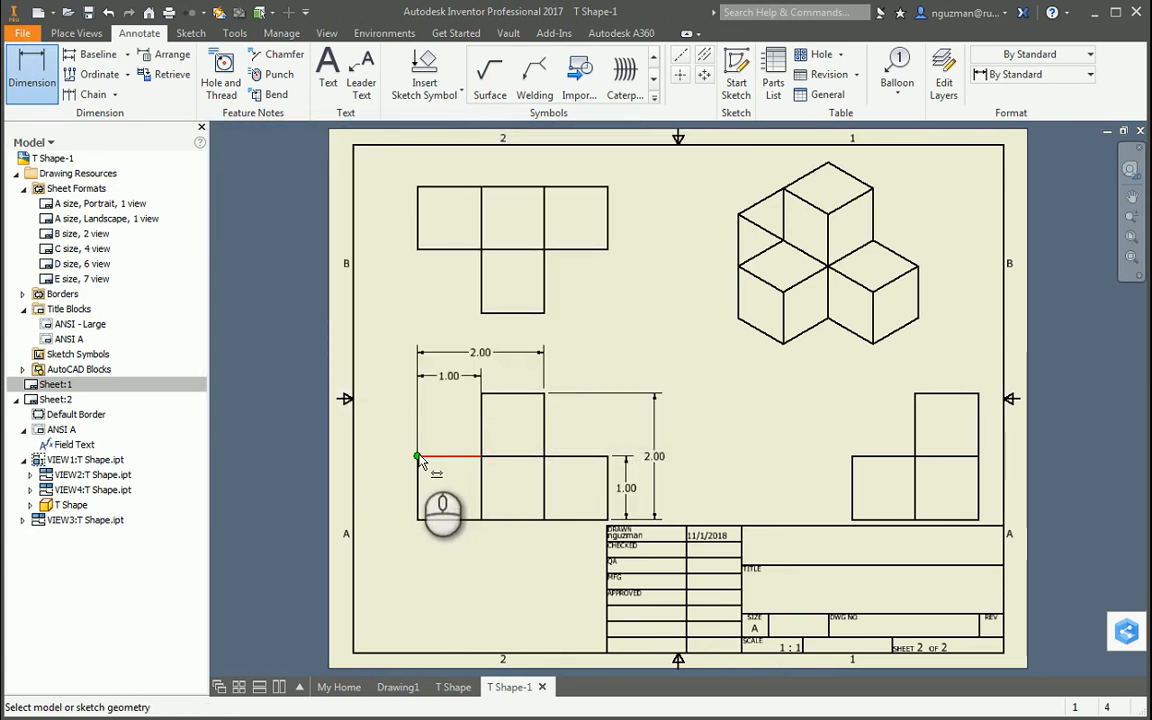
Dimension the front view's overall width between its outer left and right corners, stacked above the other two horizontal dimensions.
click(419, 459)
click(608, 457)
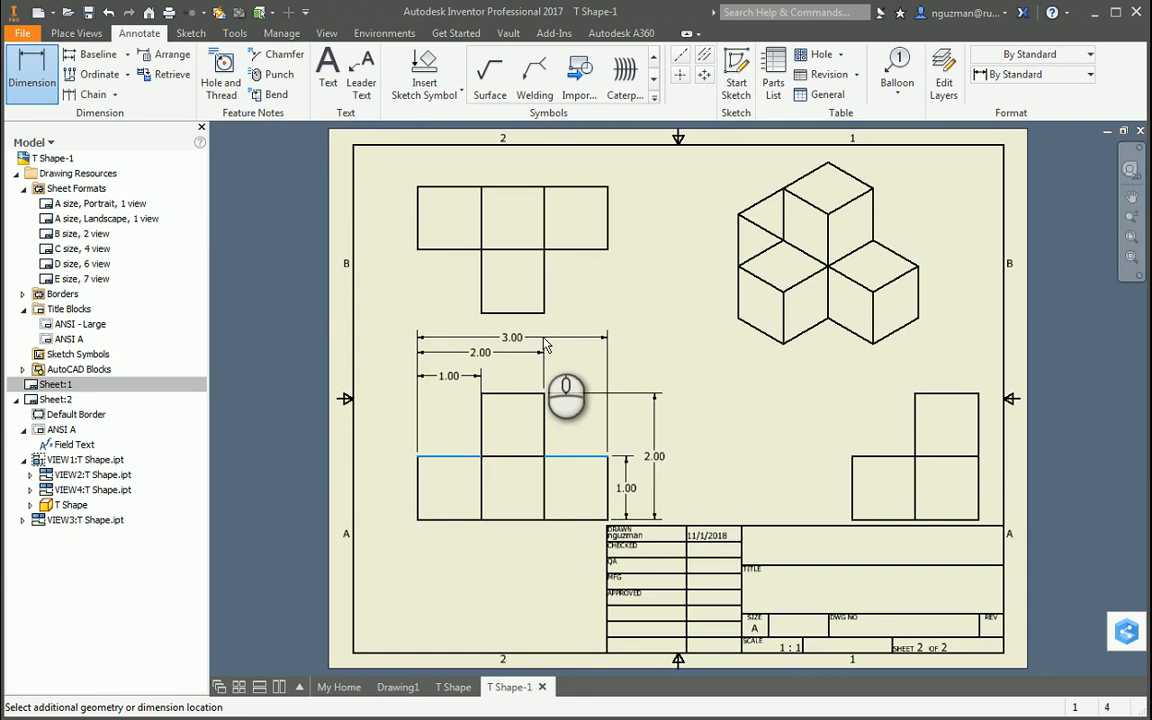
click(545, 345)
click(594, 420)
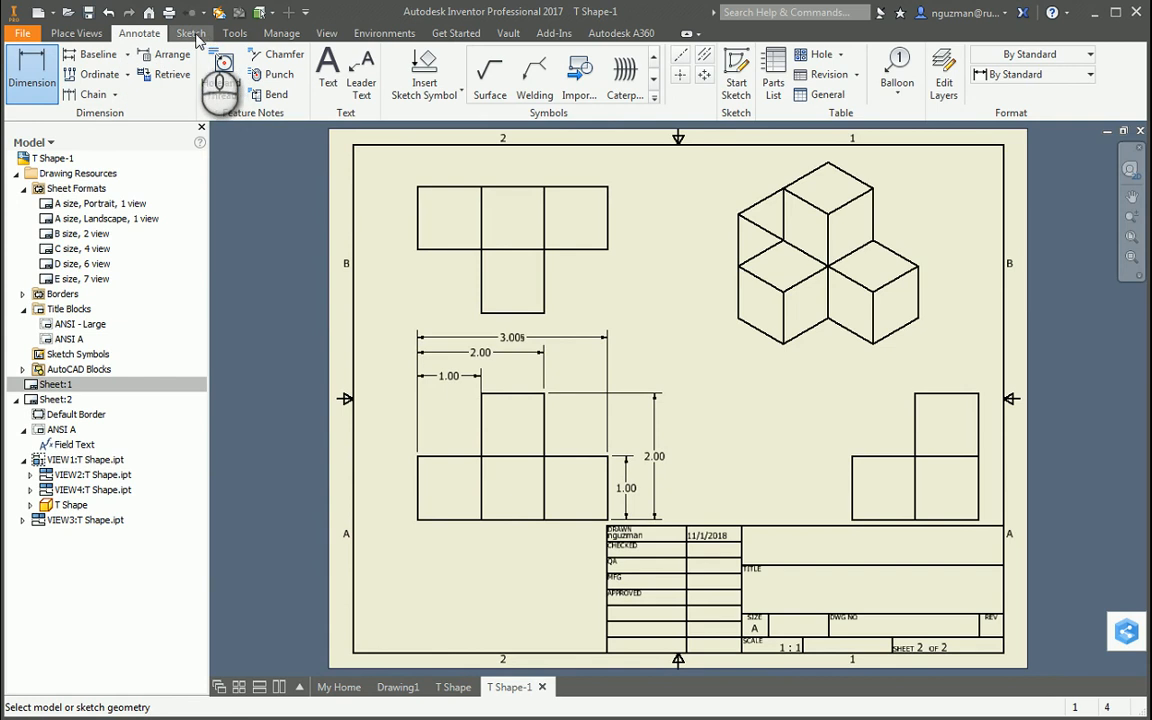
Sketch a point at the front view's lower-left corner and finish the sketch.
click(191, 33)
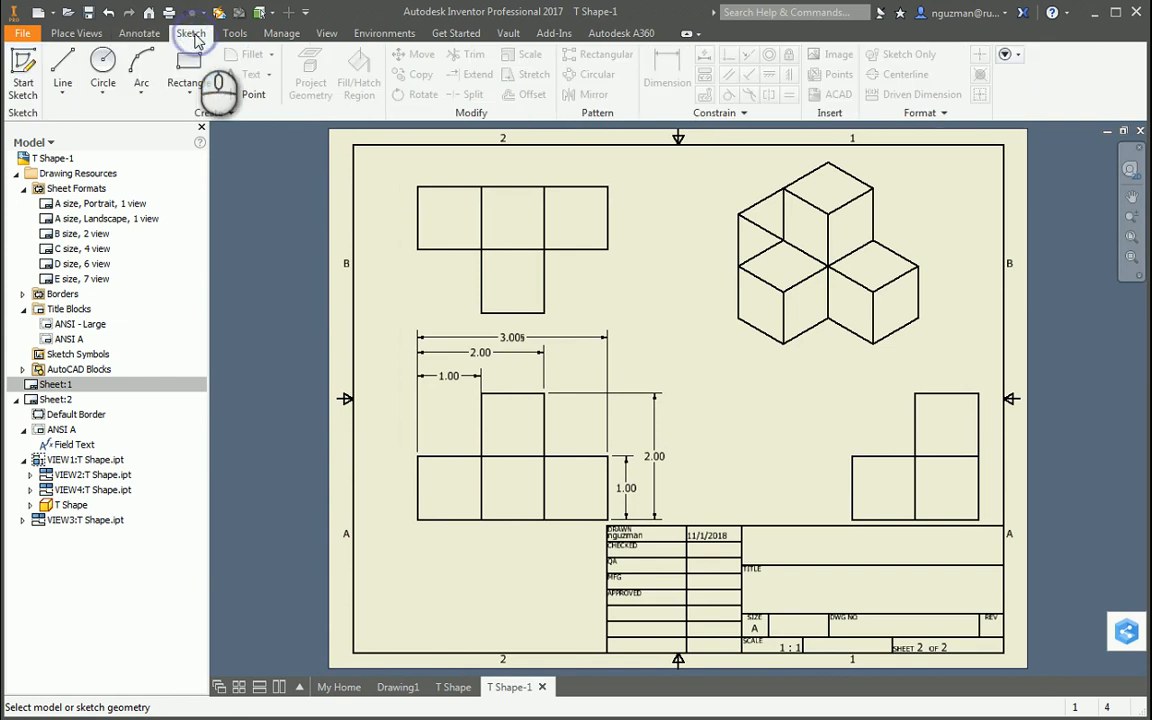
click(253, 97)
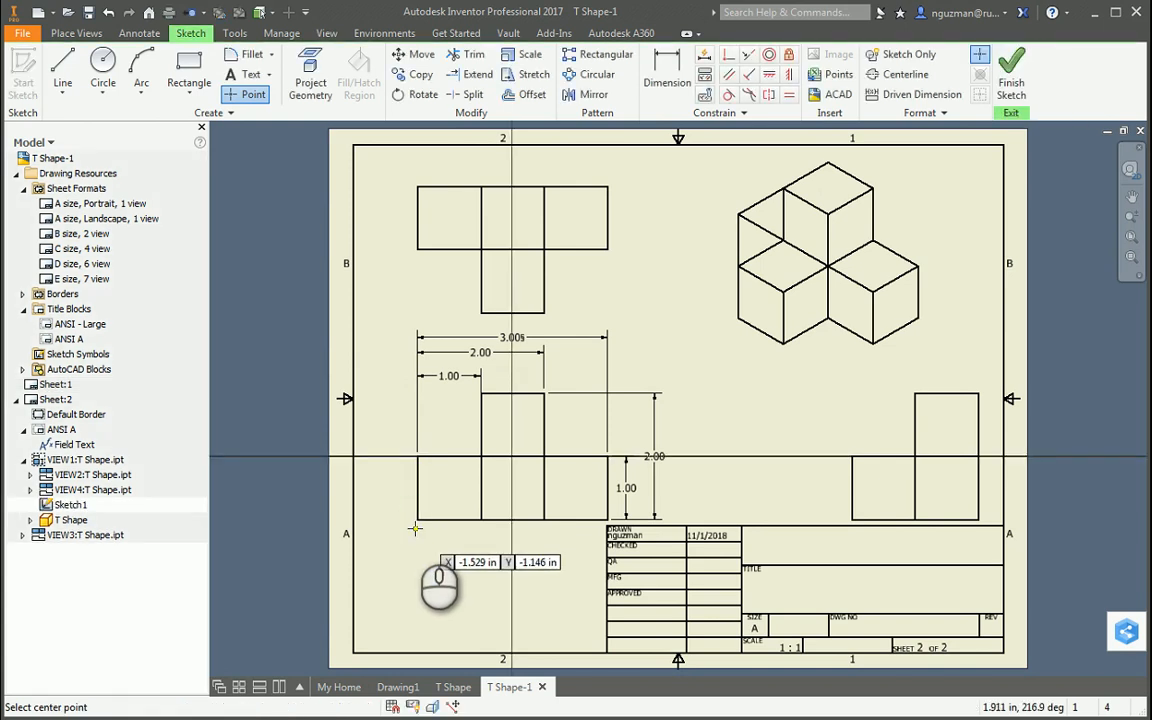
click(418, 518)
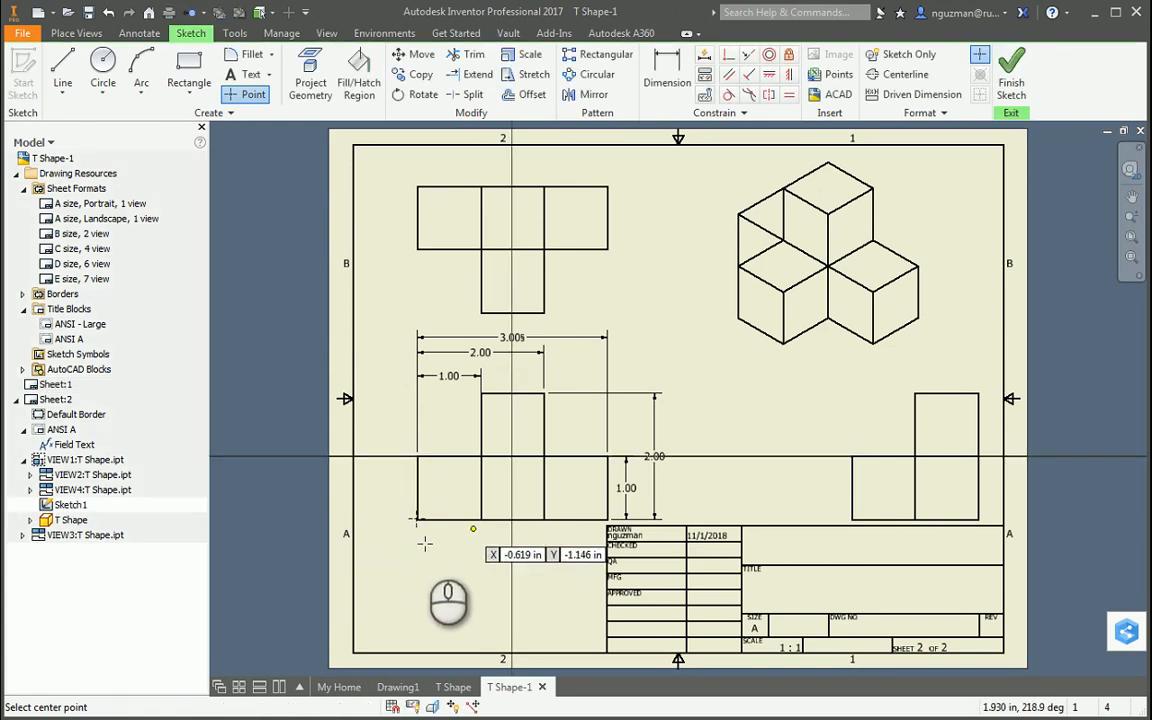
click(1011, 72)
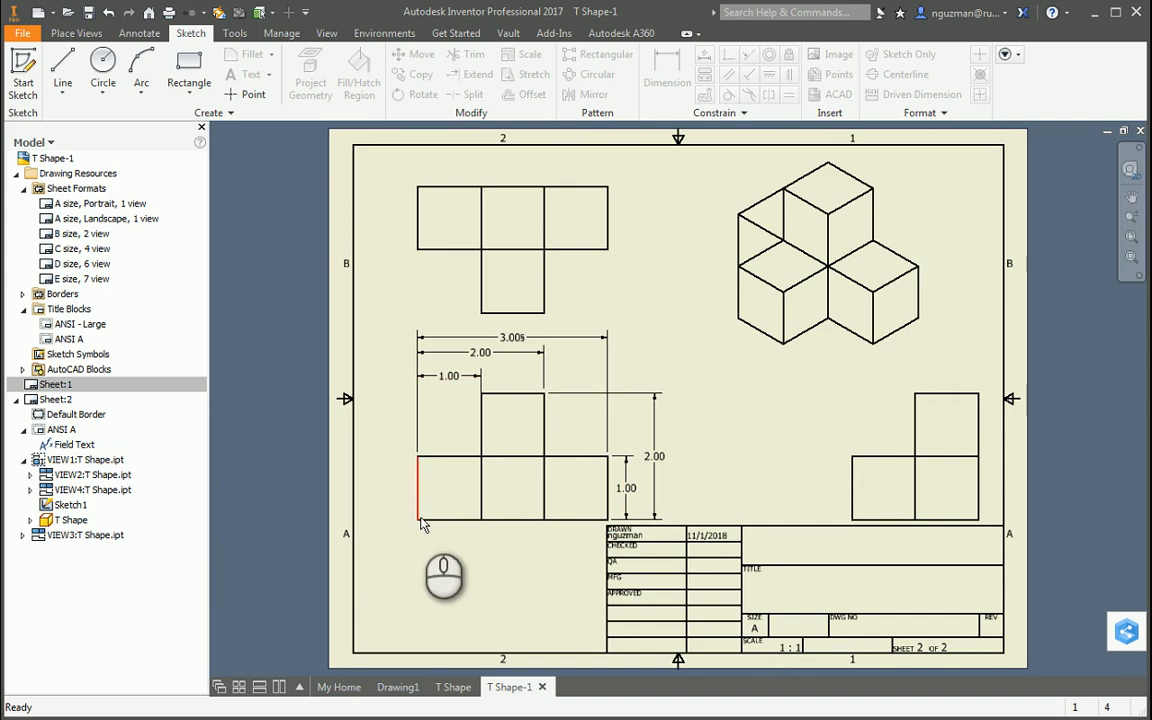
drag(419, 524, 421, 385)
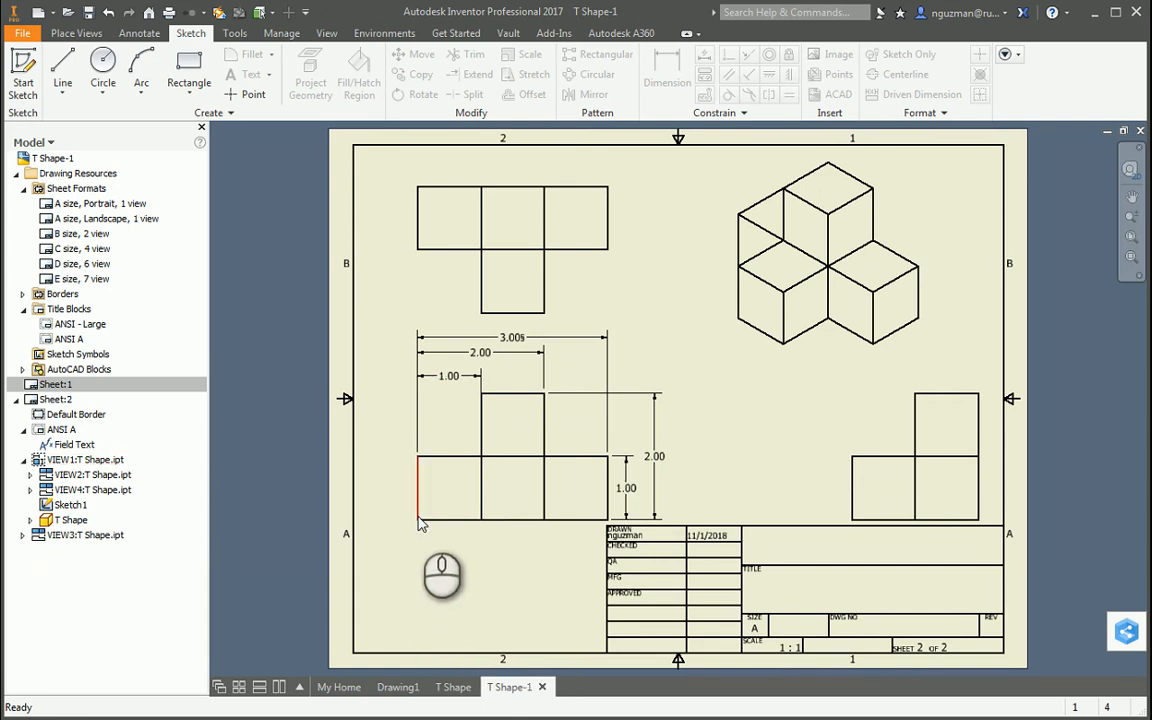
mouse_move(420, 524)
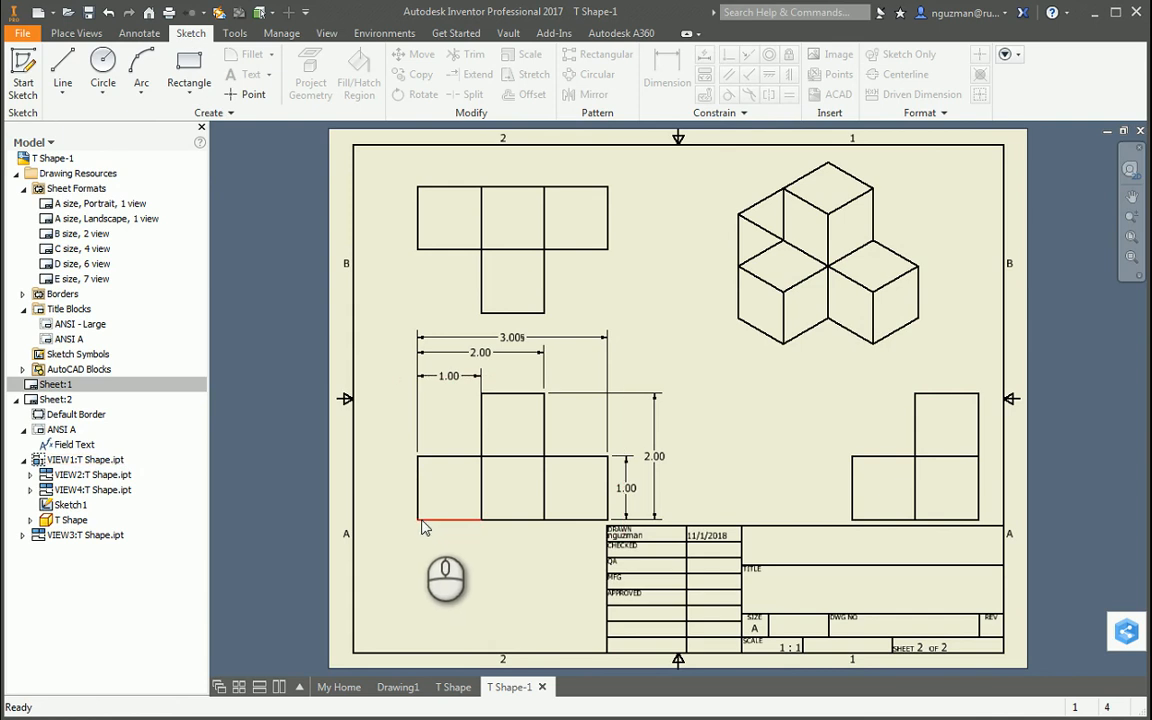
Dimension the depth of the projecting lower block in the top view, placed to the right of the view with default text.
click(139, 35)
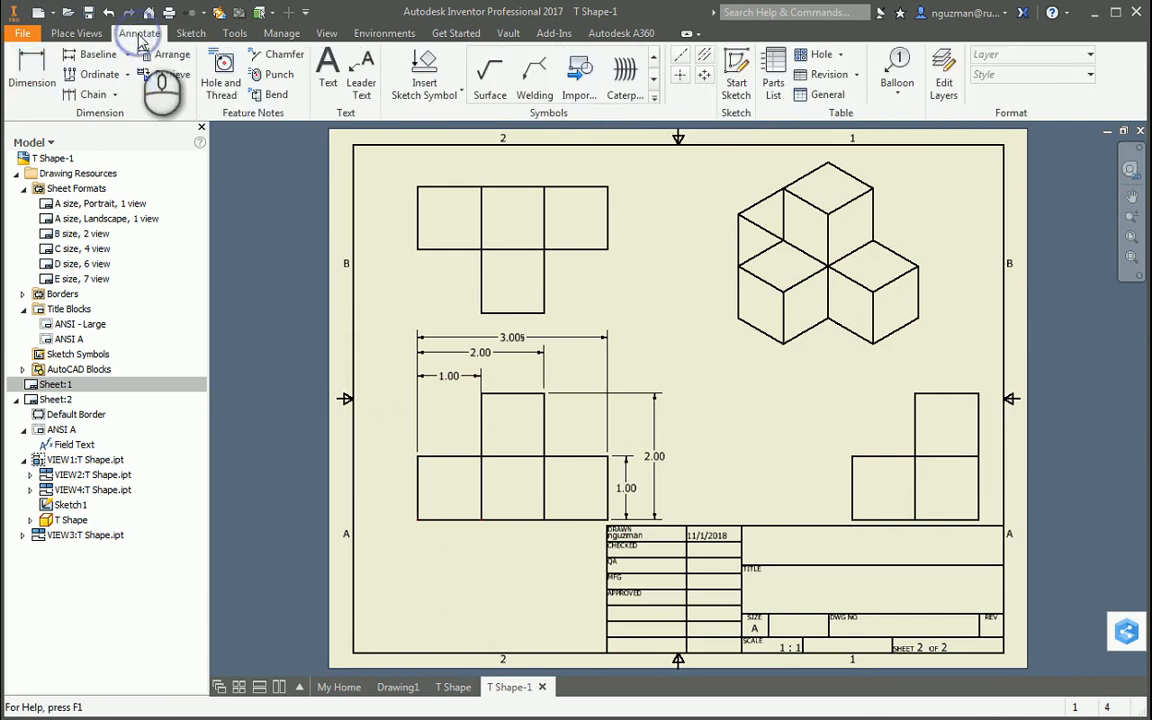
click(36, 68)
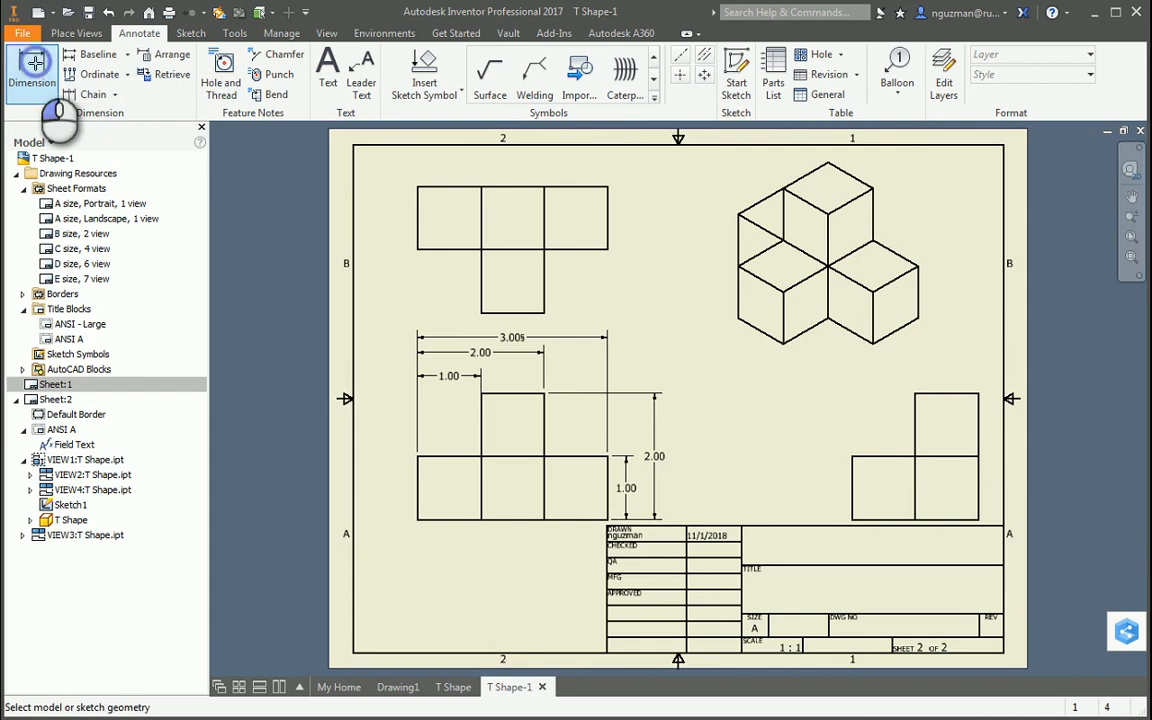
click(543, 314)
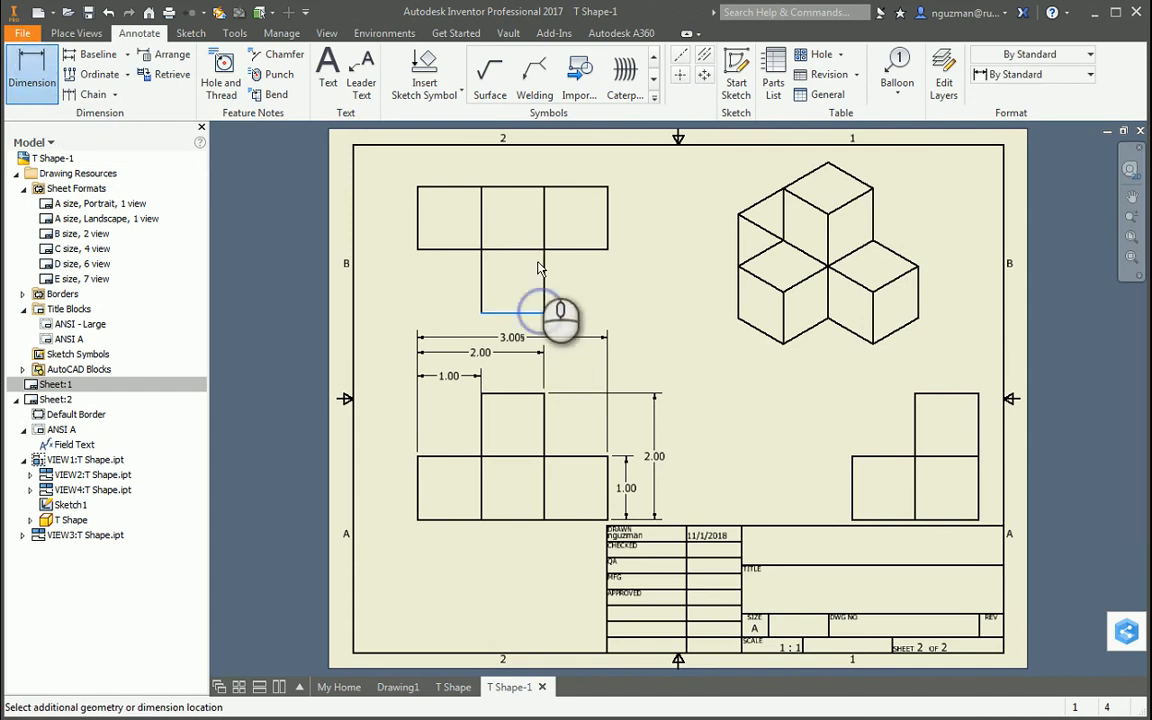
click(538, 249)
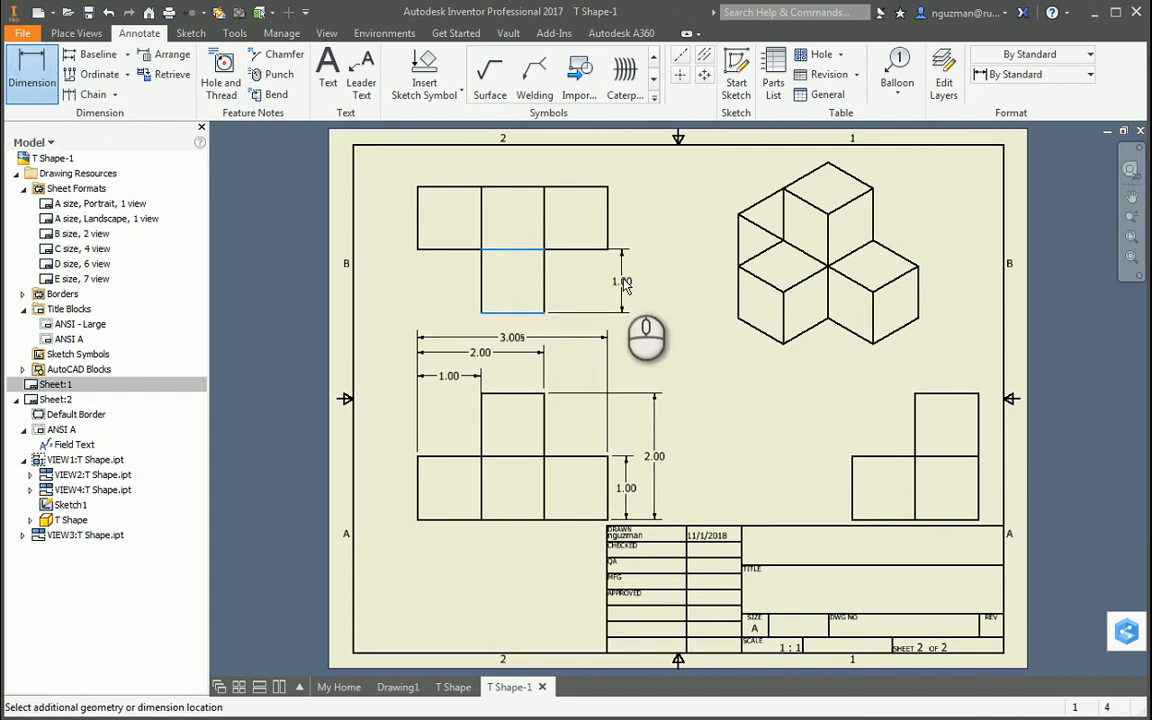
click(622, 281)
click(603, 420)
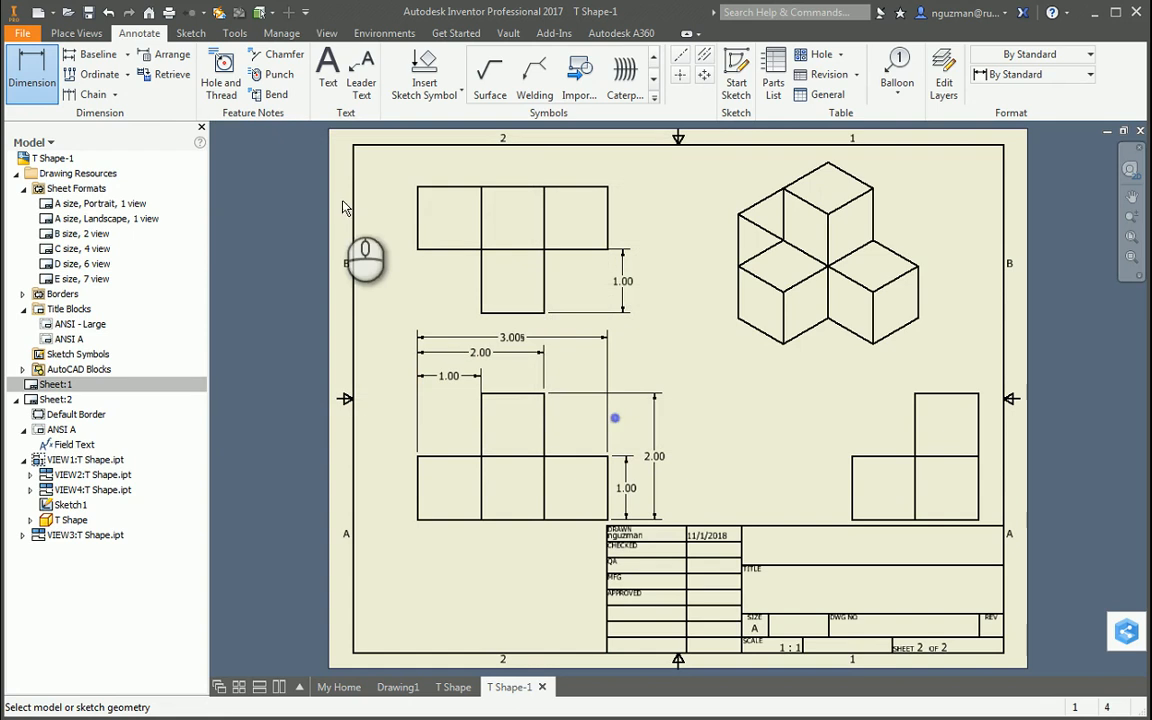
Dimension the top view's overall depth from the lower block's bottom edge to the view's top edge, placed outside the block-depth dimension.
click(543, 314)
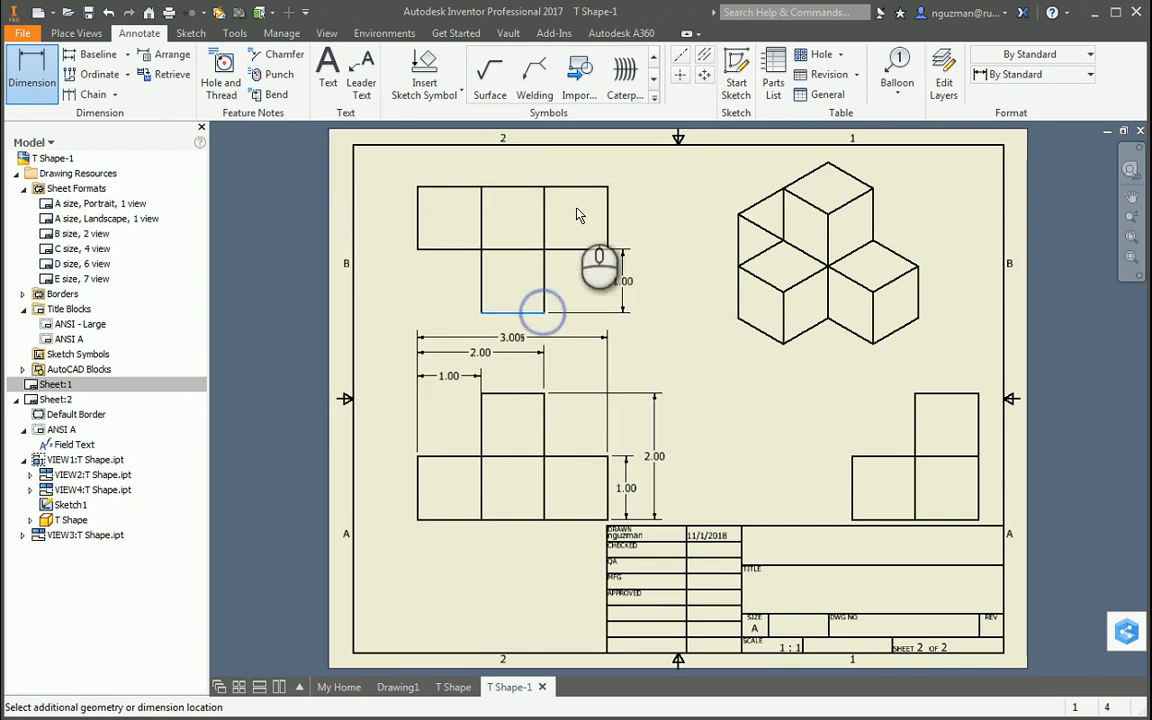
click(543, 190)
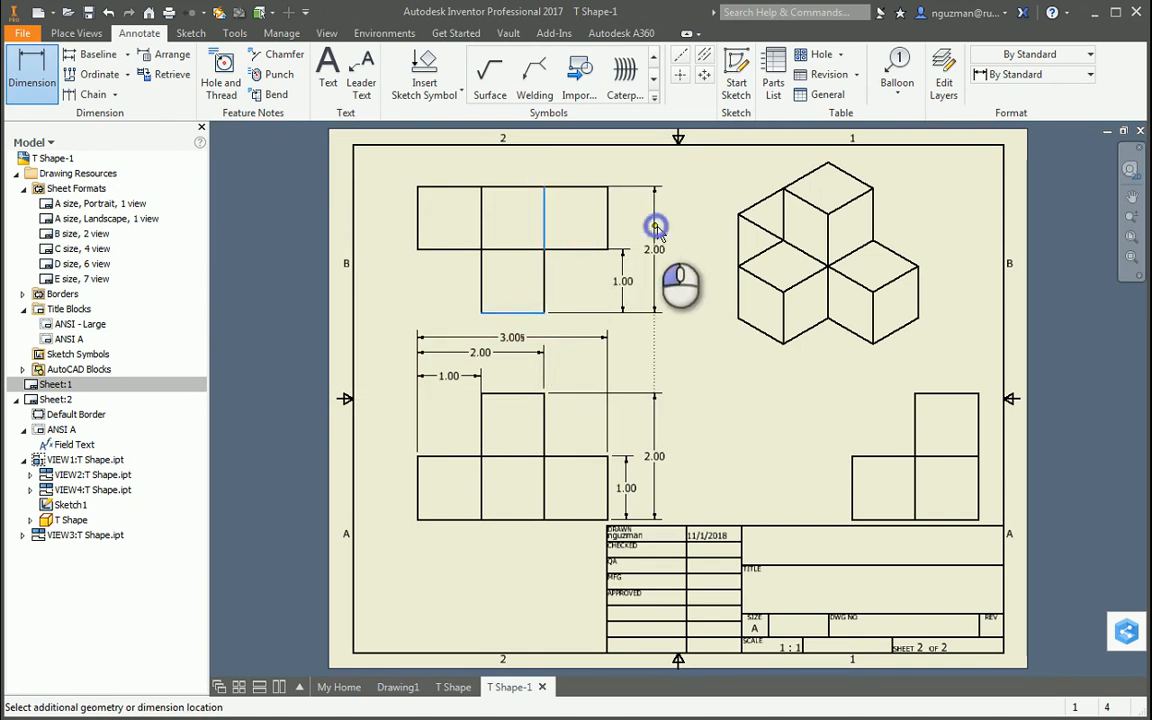
click(656, 228)
click(590, 421)
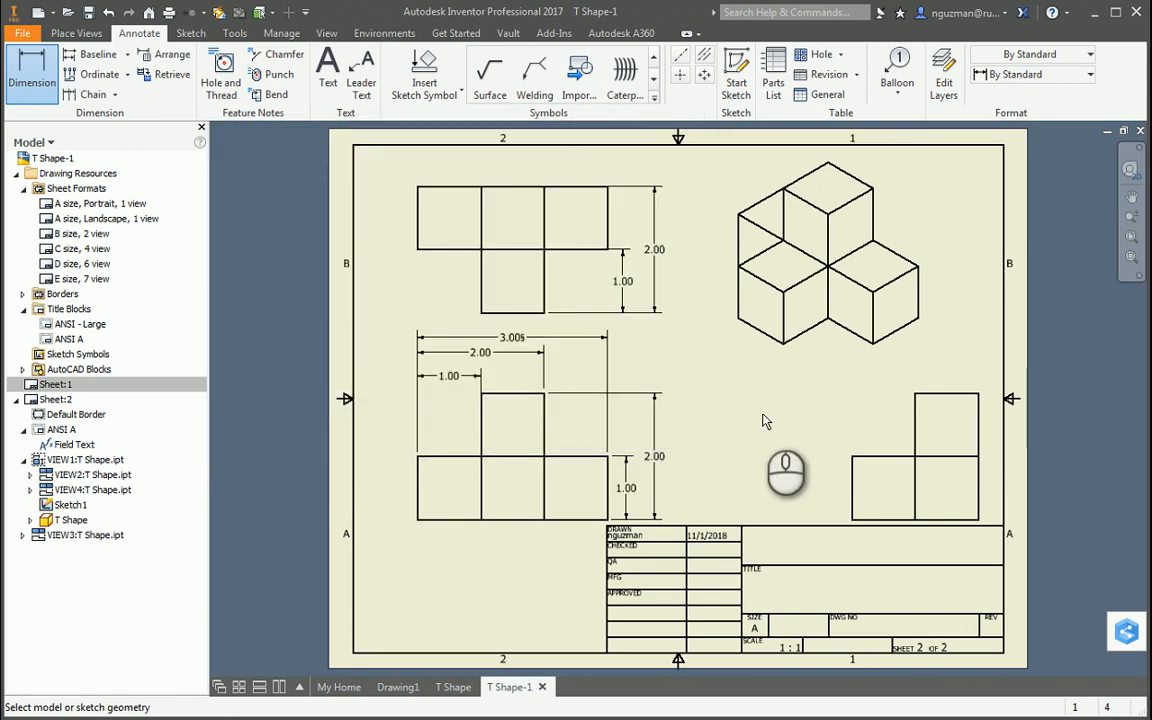
Examine the top view's two depth dimensions up close, checking where their extension lines start relative to the part edges.
scroll(710, 316, down, 3)
scroll(712, 314, up, 6)
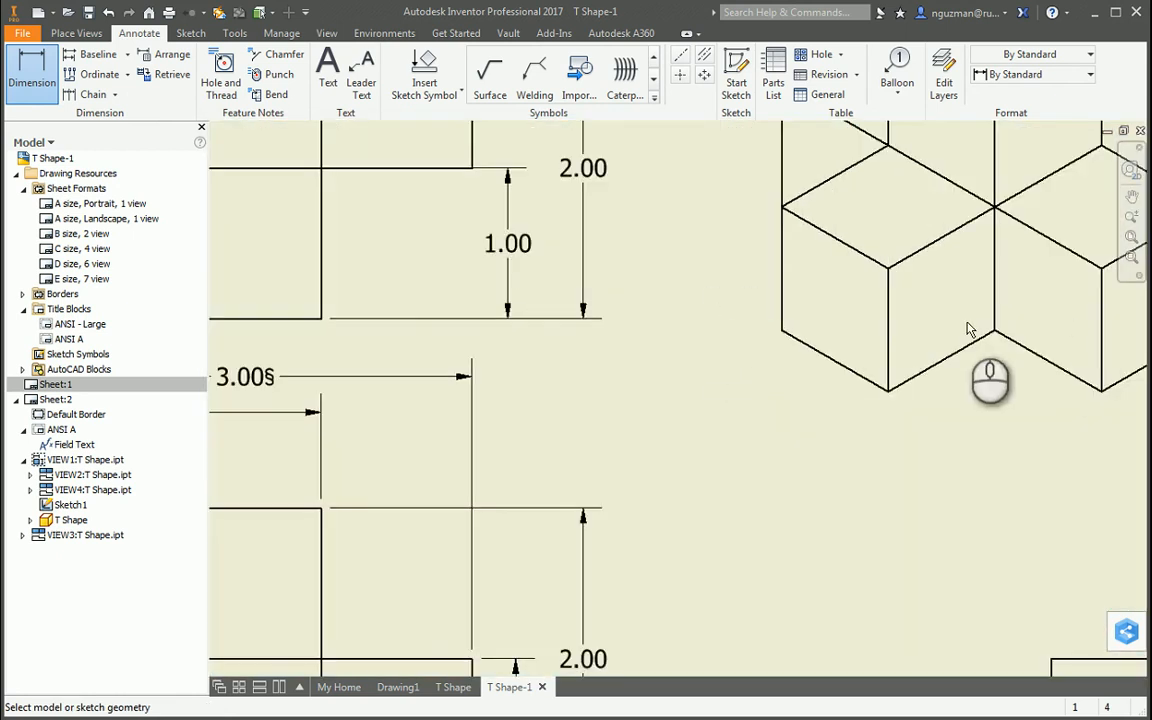
scroll(968, 330, down, 3)
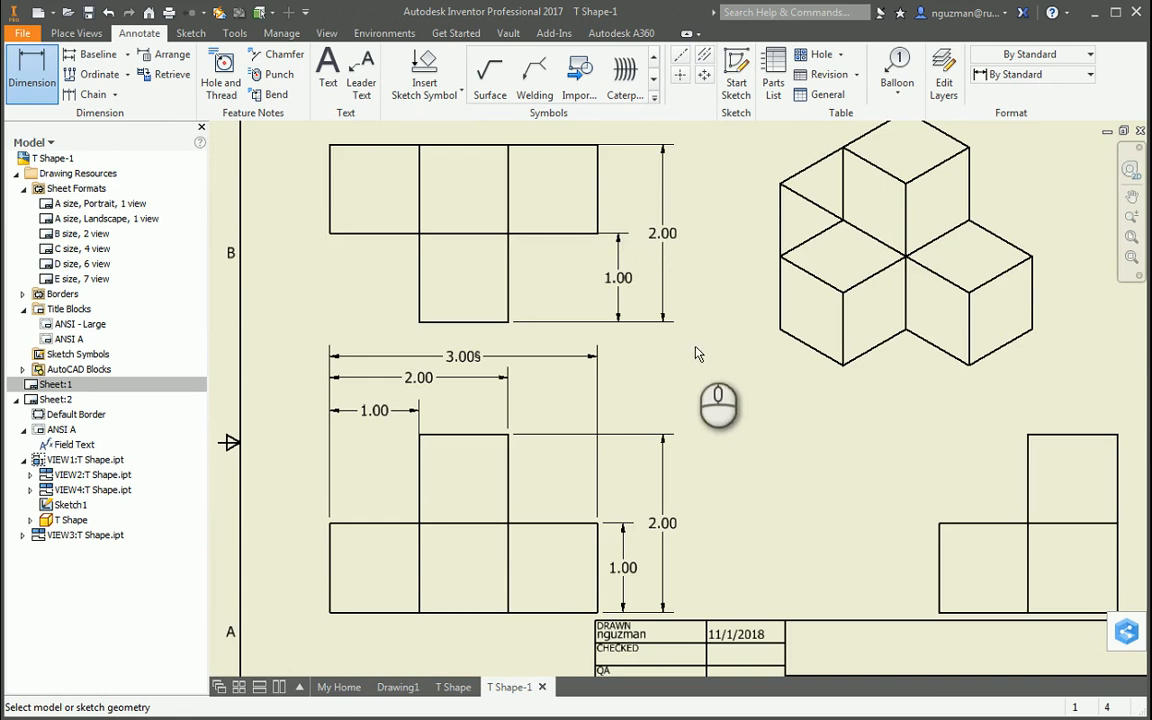
key(Escape)
click(667, 240)
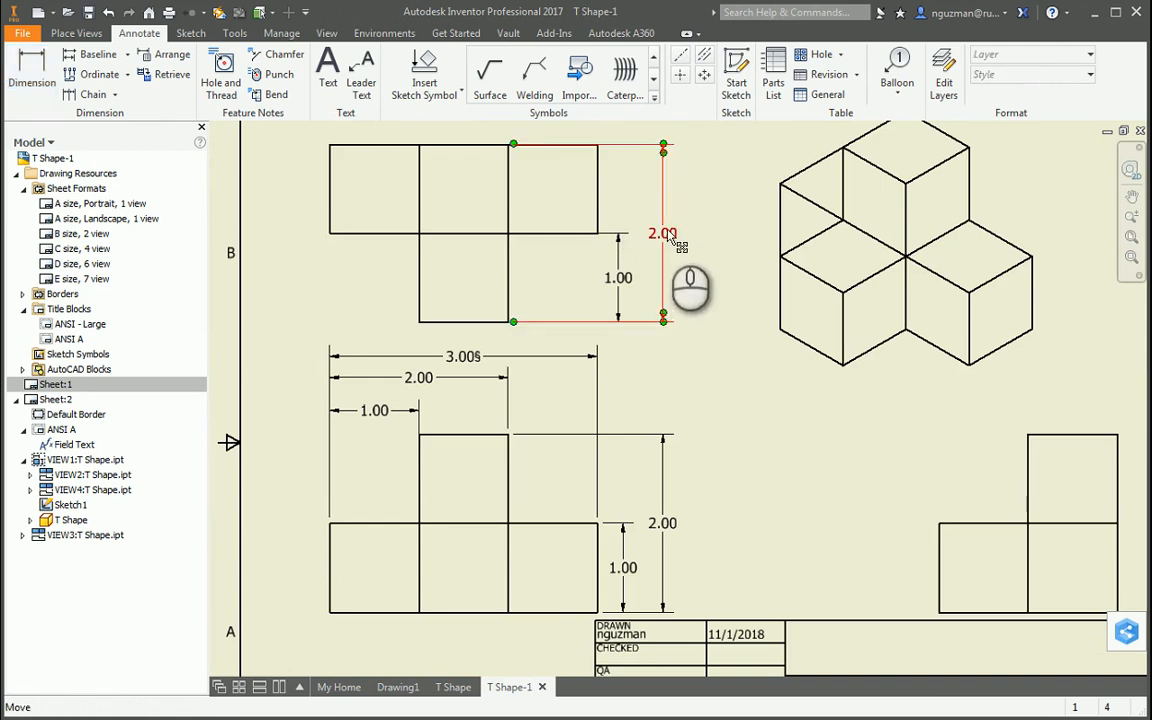
scroll(620, 188, down, 2)
scroll(617, 188, up, 5)
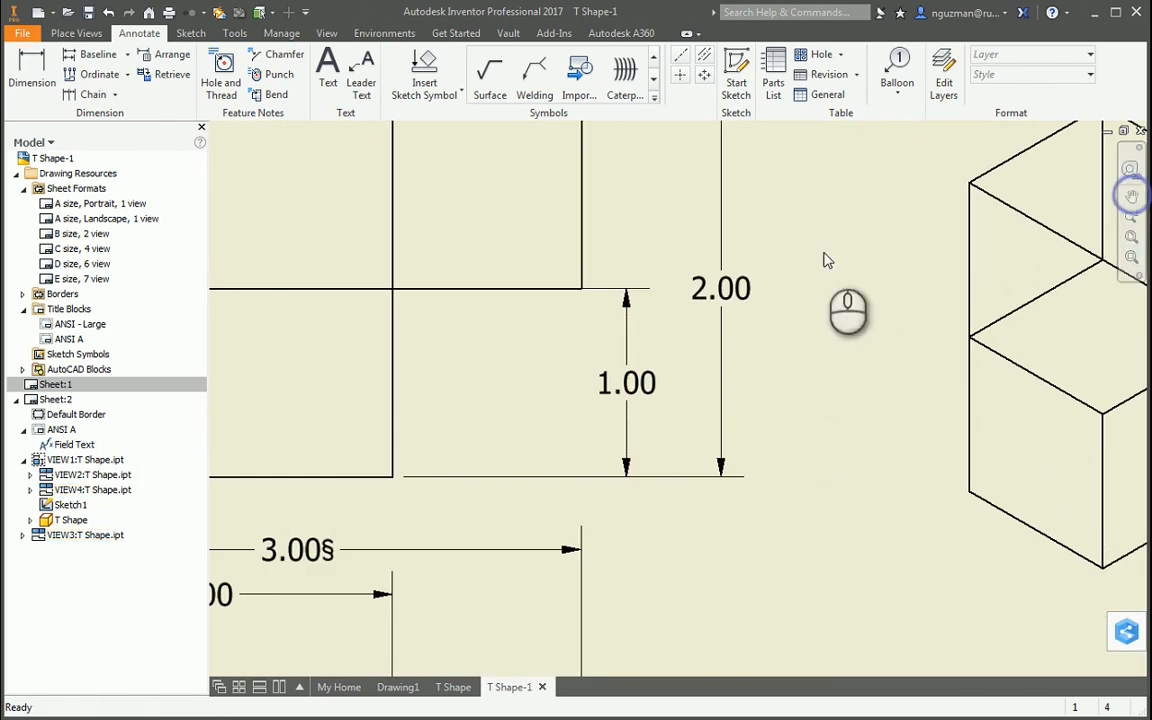
drag(649, 222, 680, 286)
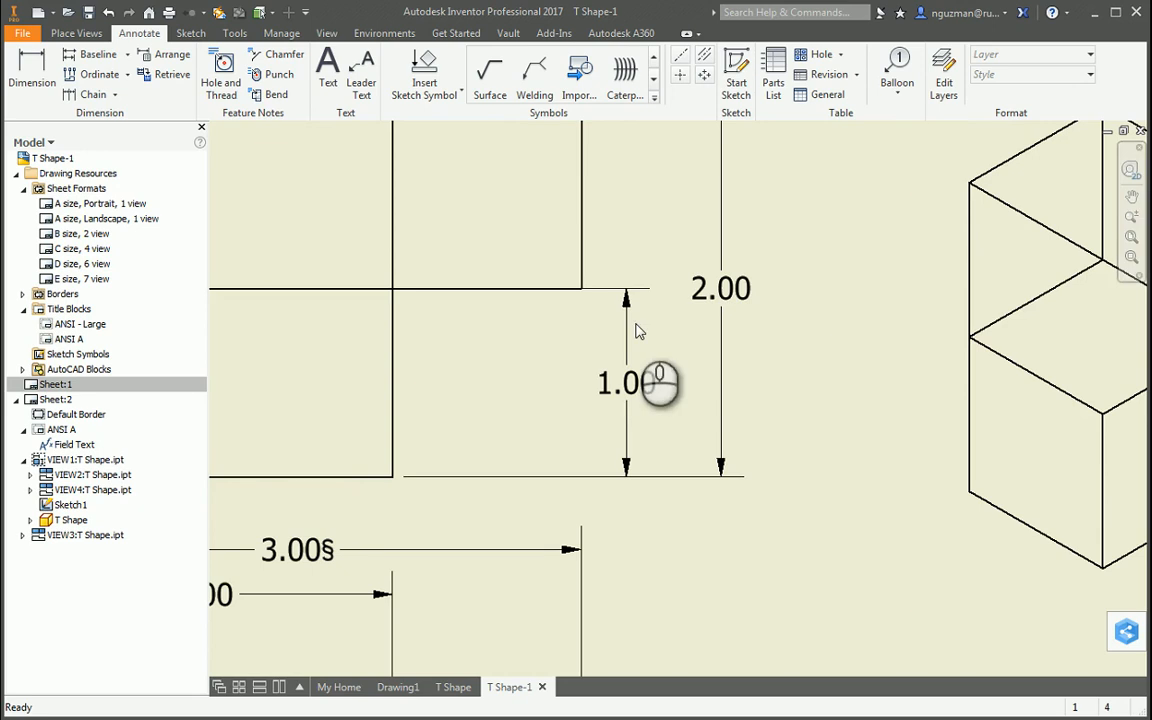
scroll(591, 342, down, 2)
scroll(589, 342, up, 2)
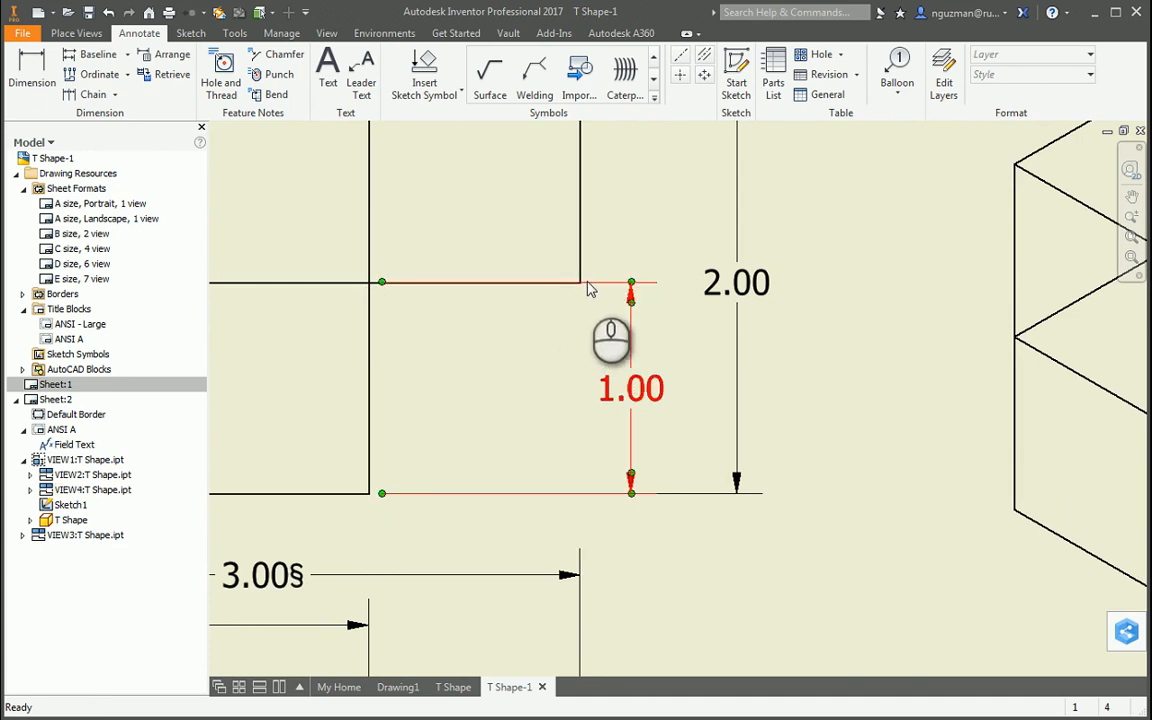
scroll(726, 365, up, 2)
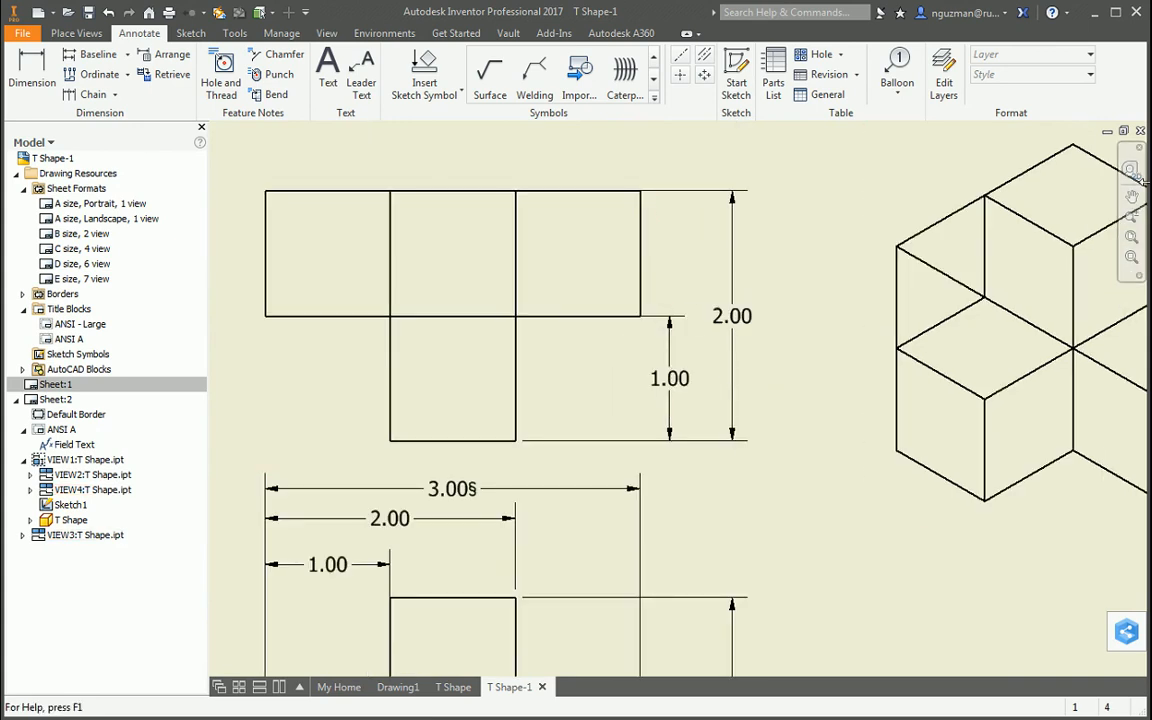
Examine the top view's upper-right corner up close for a gap between the part edge and the depth dimensions' extension lines.
click(1131, 196)
drag(676, 215, 682, 346)
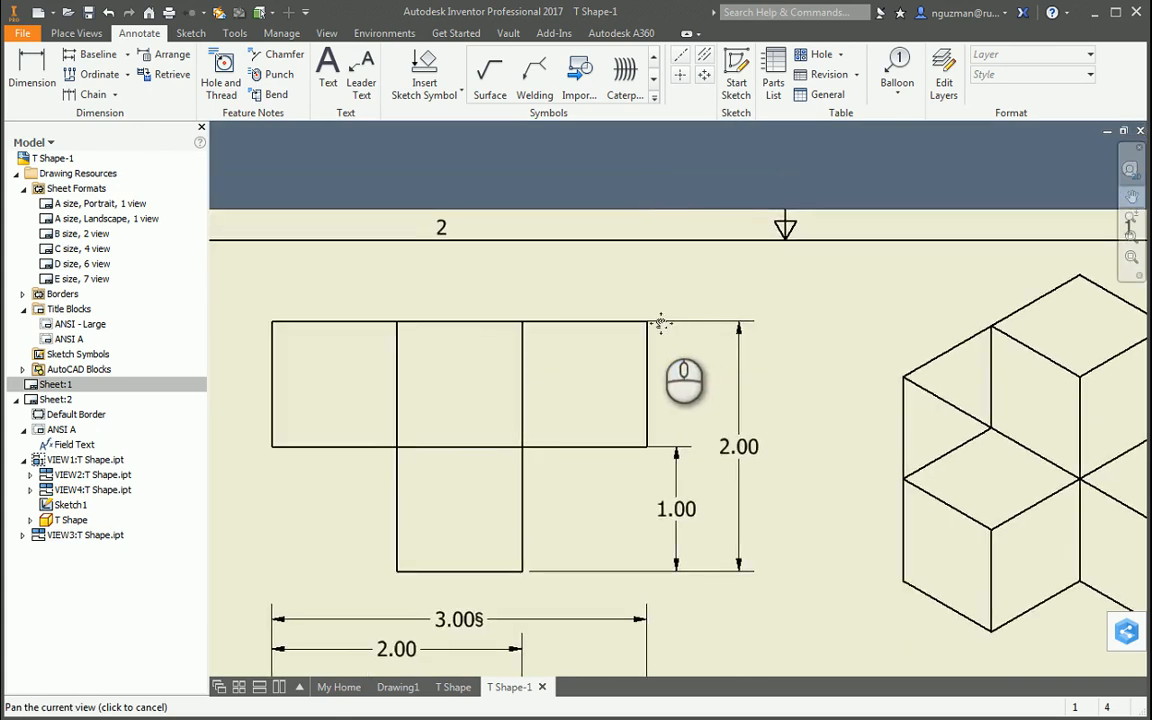
scroll(661, 322, up, 3)
scroll(659, 322, down, 4)
scroll(659, 322, down, 4)
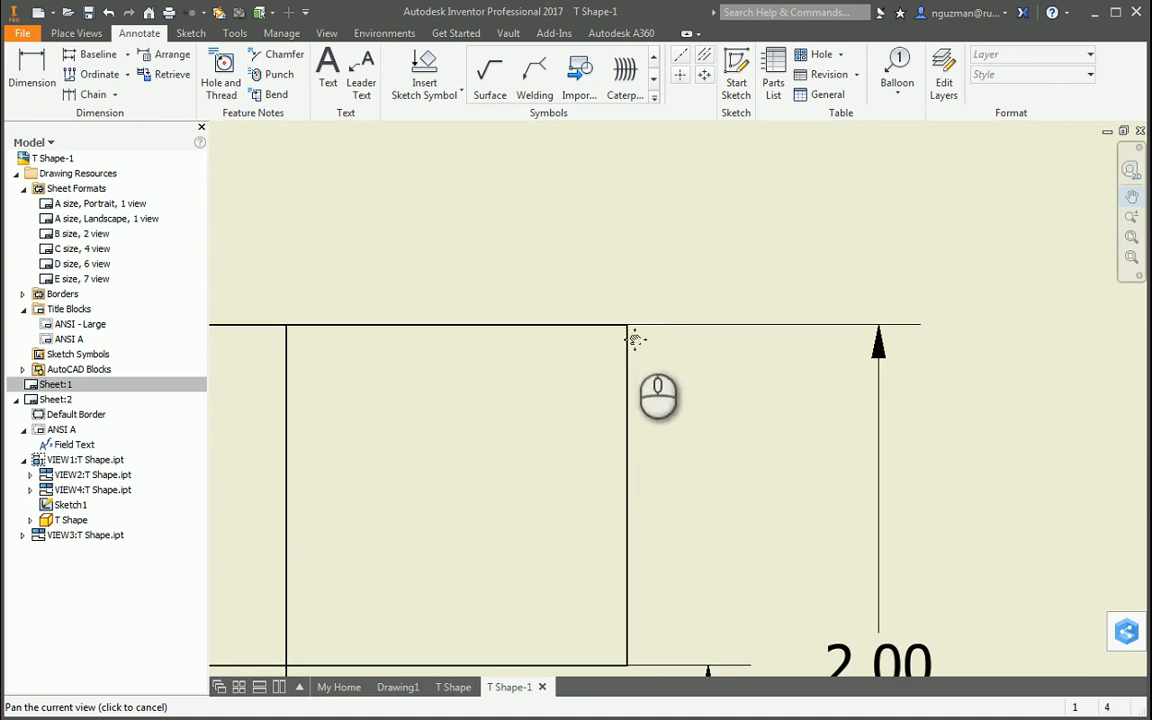
scroll(707, 411, down, 4)
scroll(707, 413, up, 7)
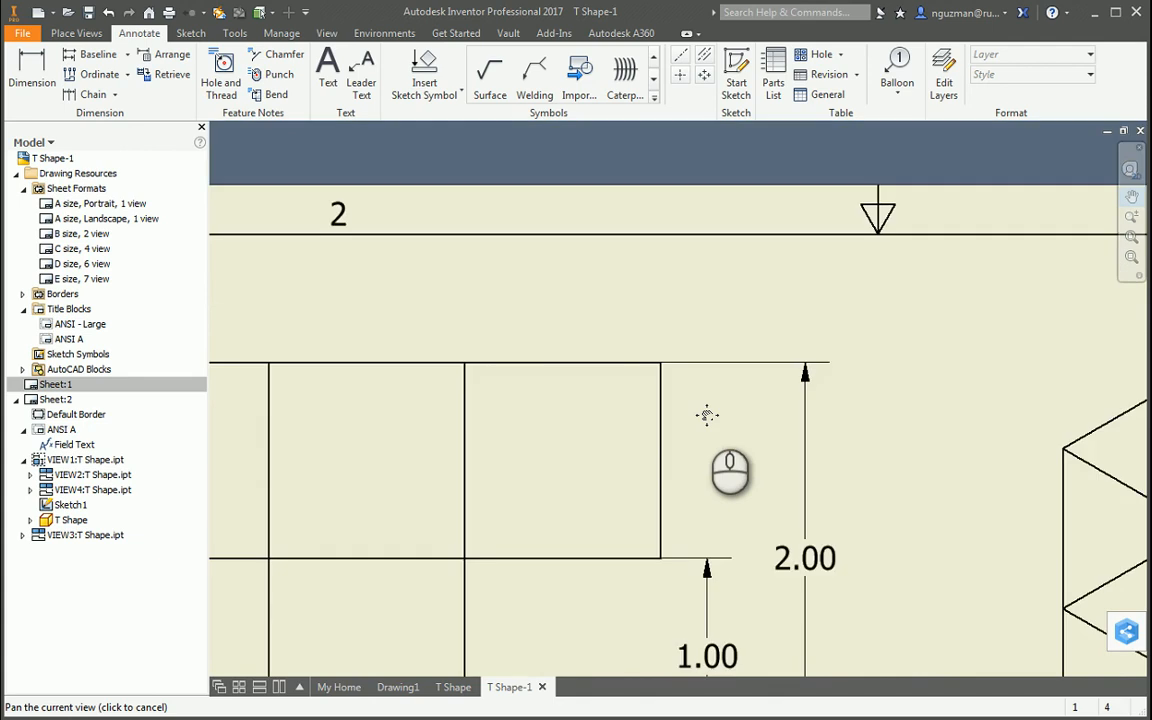
scroll(707, 414, up, 2)
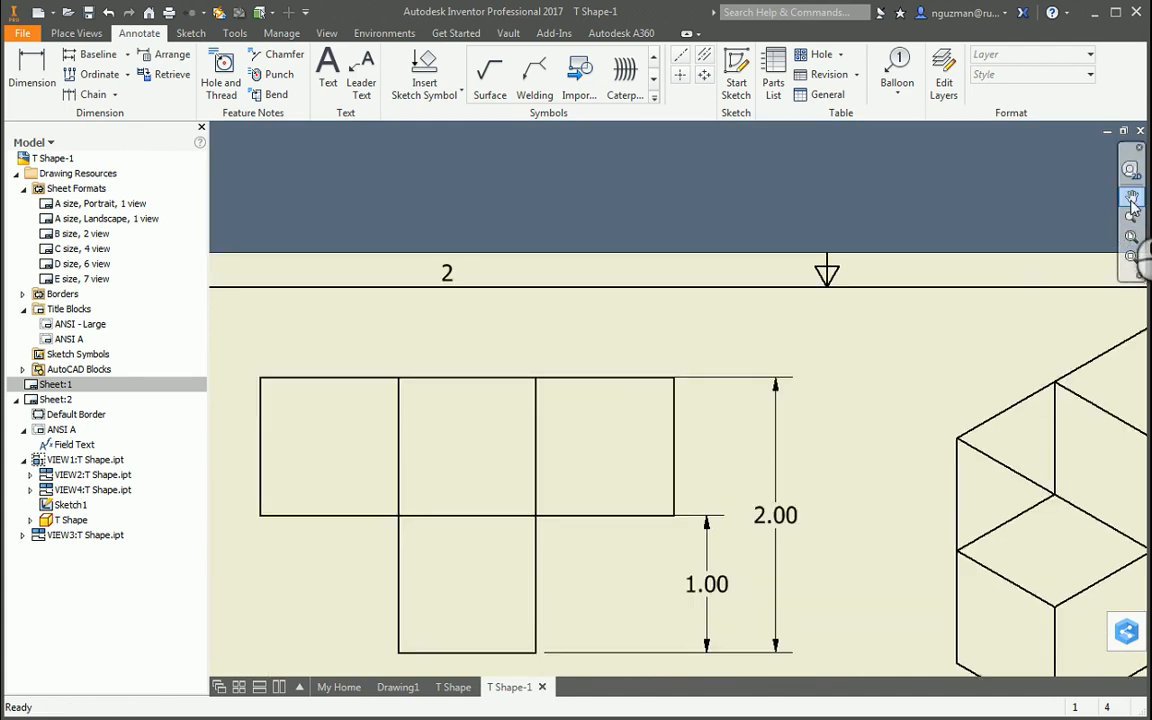
drag(571, 598, 571, 548)
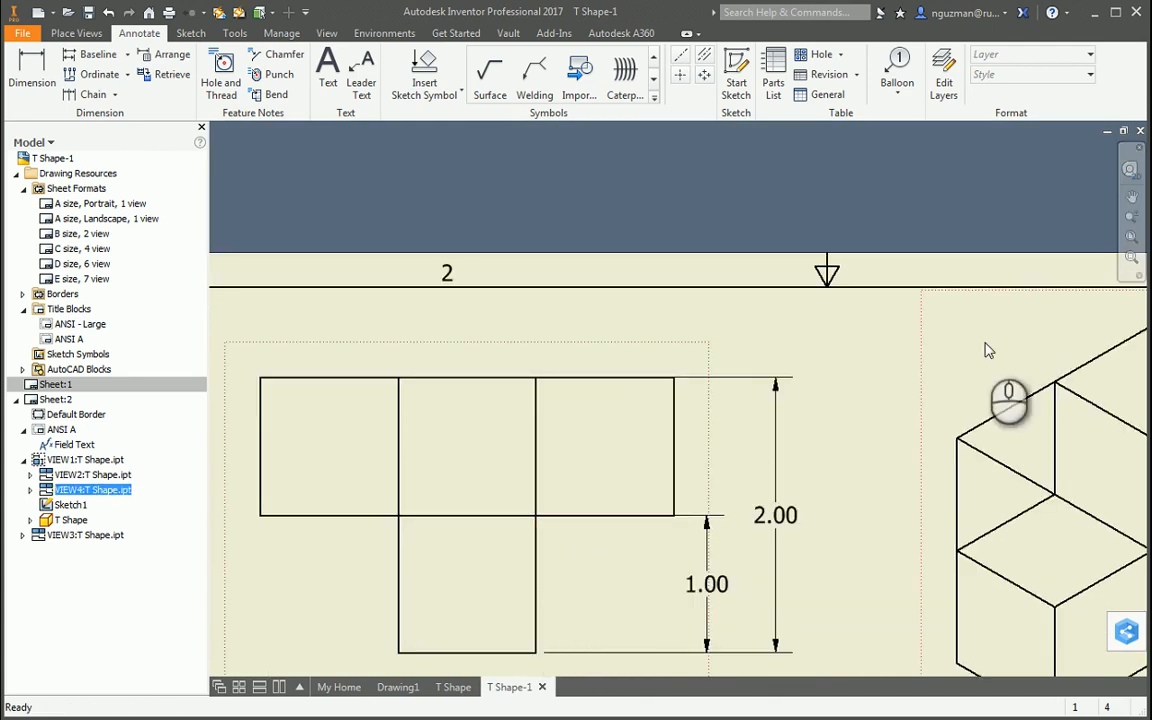
Delete both vertical depth dimensions beside the top view, keeping the view itself.
click(1133, 200)
drag(648, 579, 596, 433)
key(Escape)
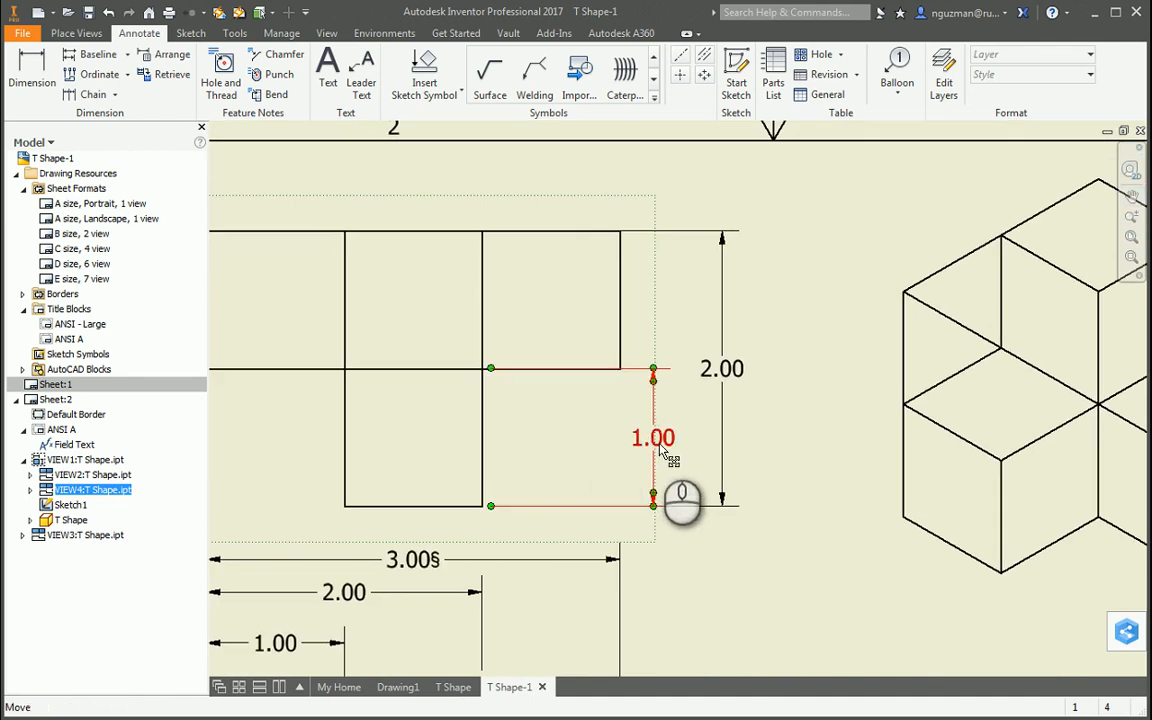
key(Delete)
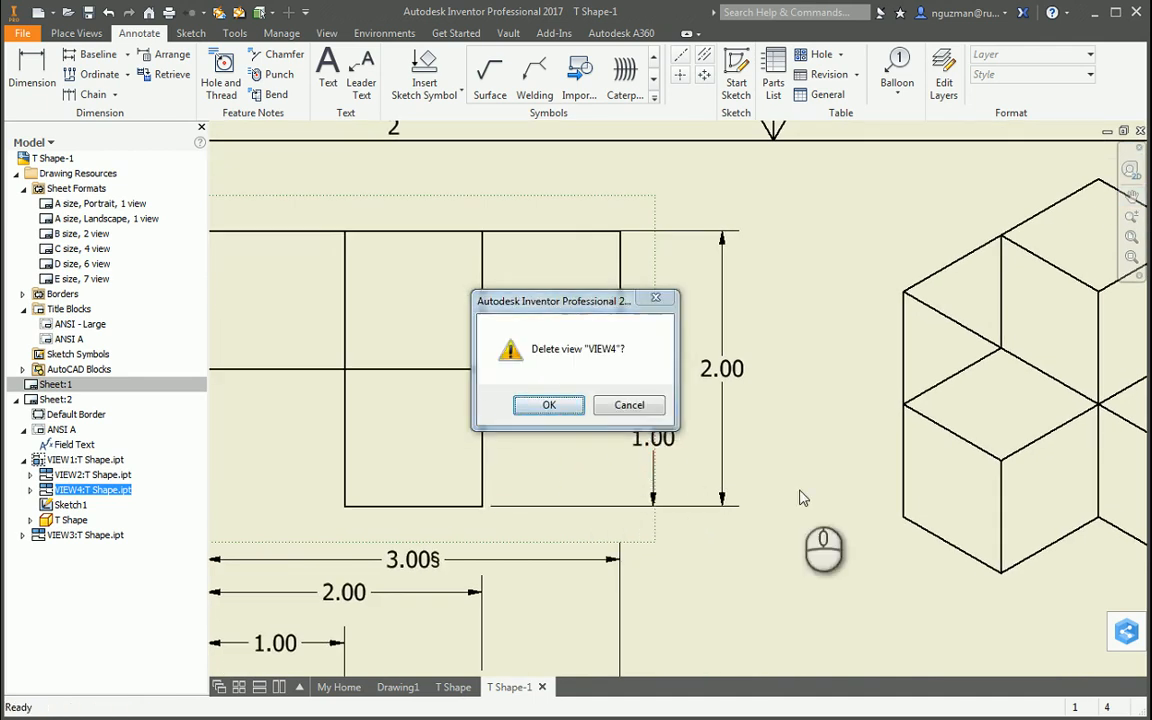
click(629, 405)
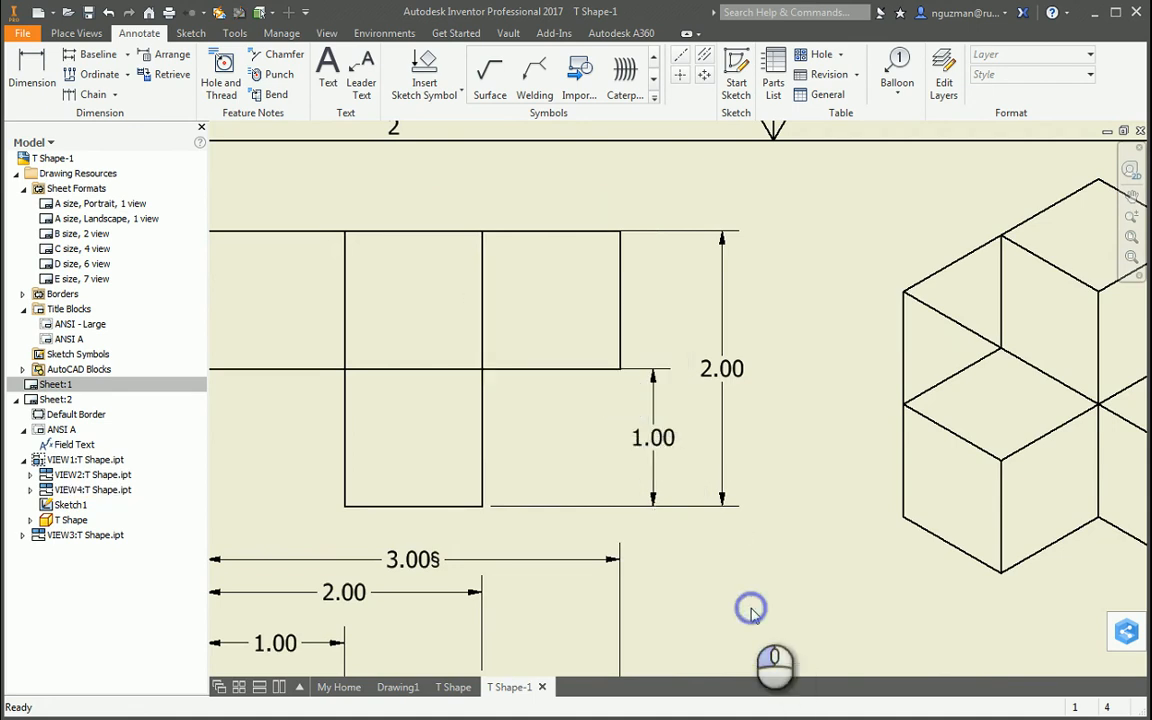
click(656, 447)
key(Delete)
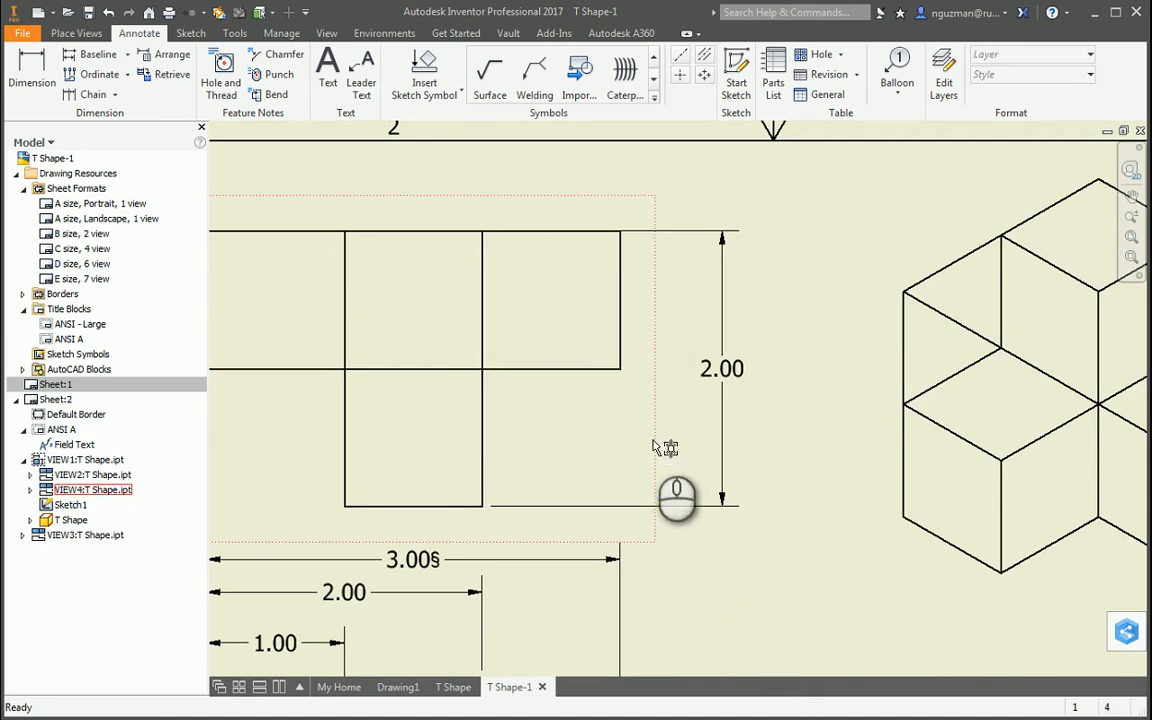
click(733, 371)
key(Delete)
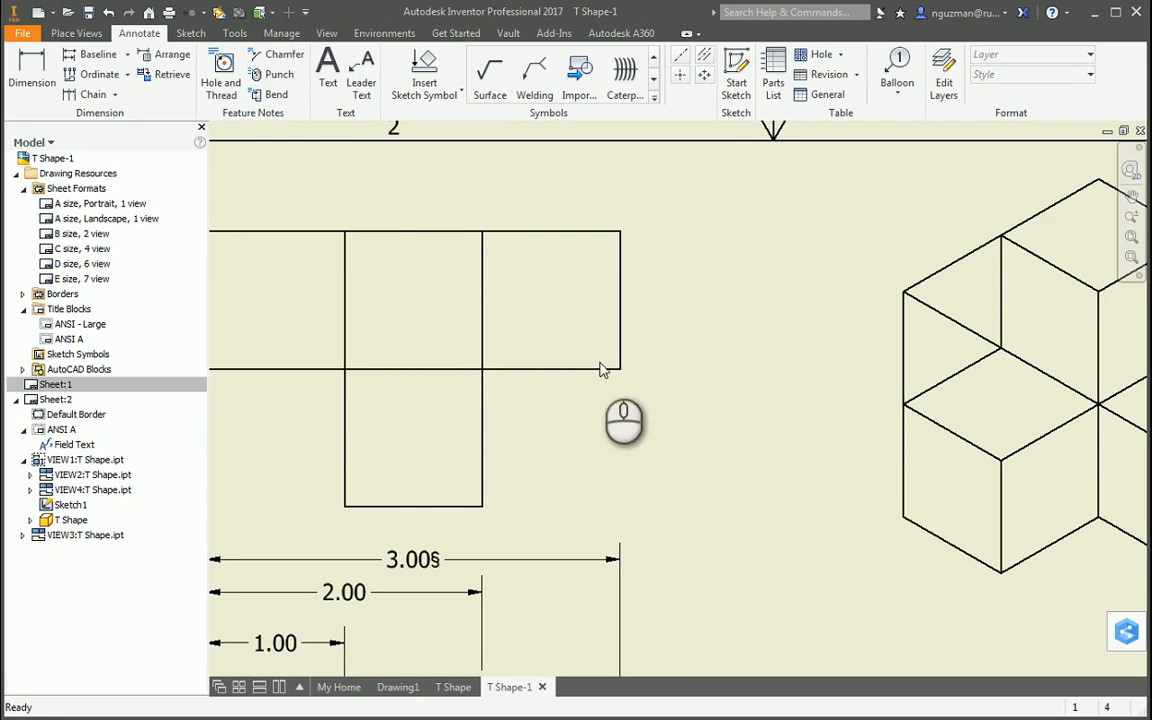
Dimension the top view's lower block depth from its lower-right corner to the upper block's lower-right corner, placed right of the view.
click(26, 69)
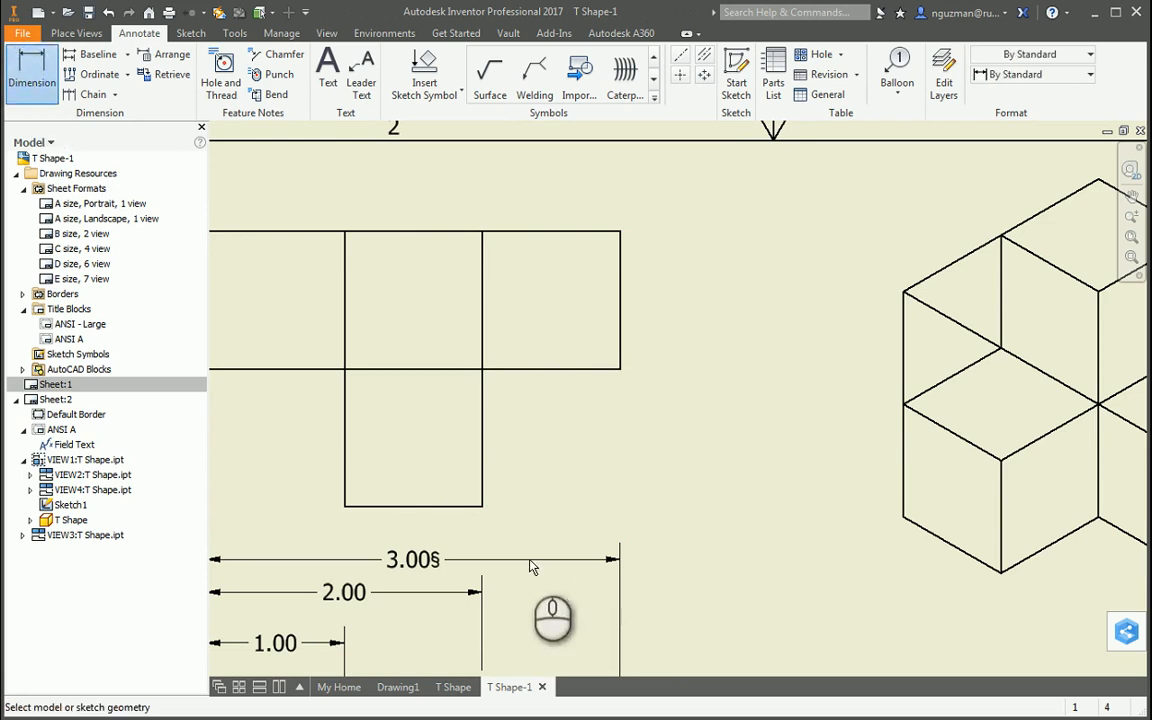
click(481, 506)
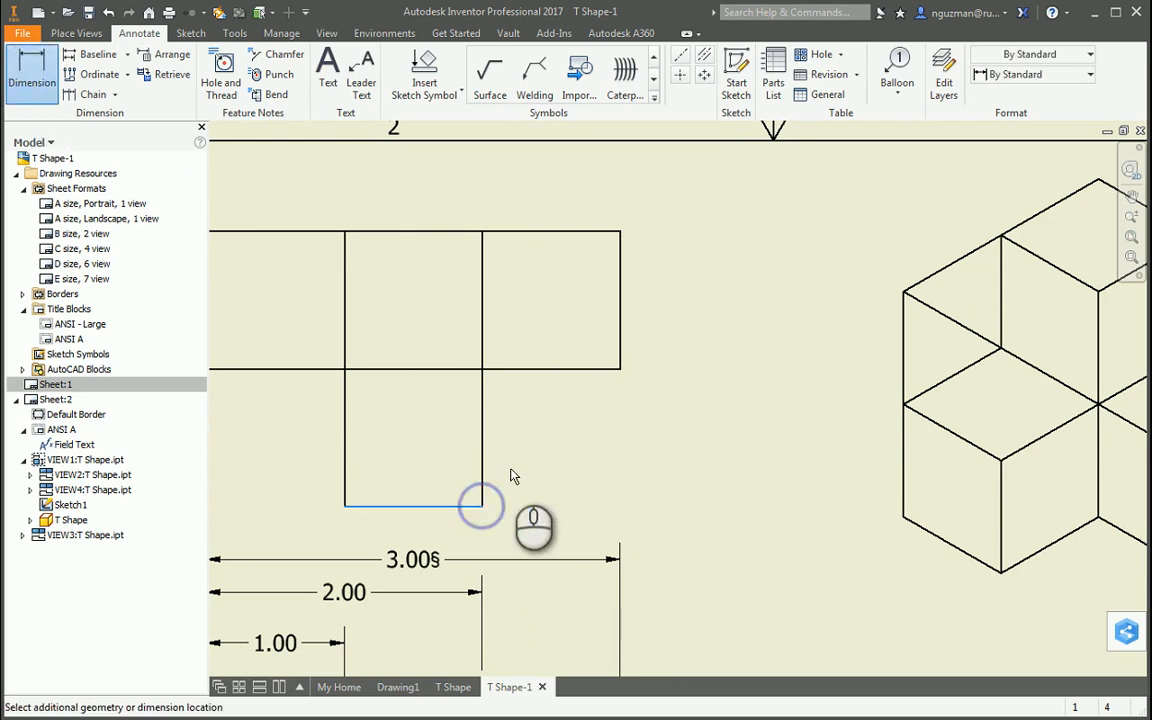
click(620, 371)
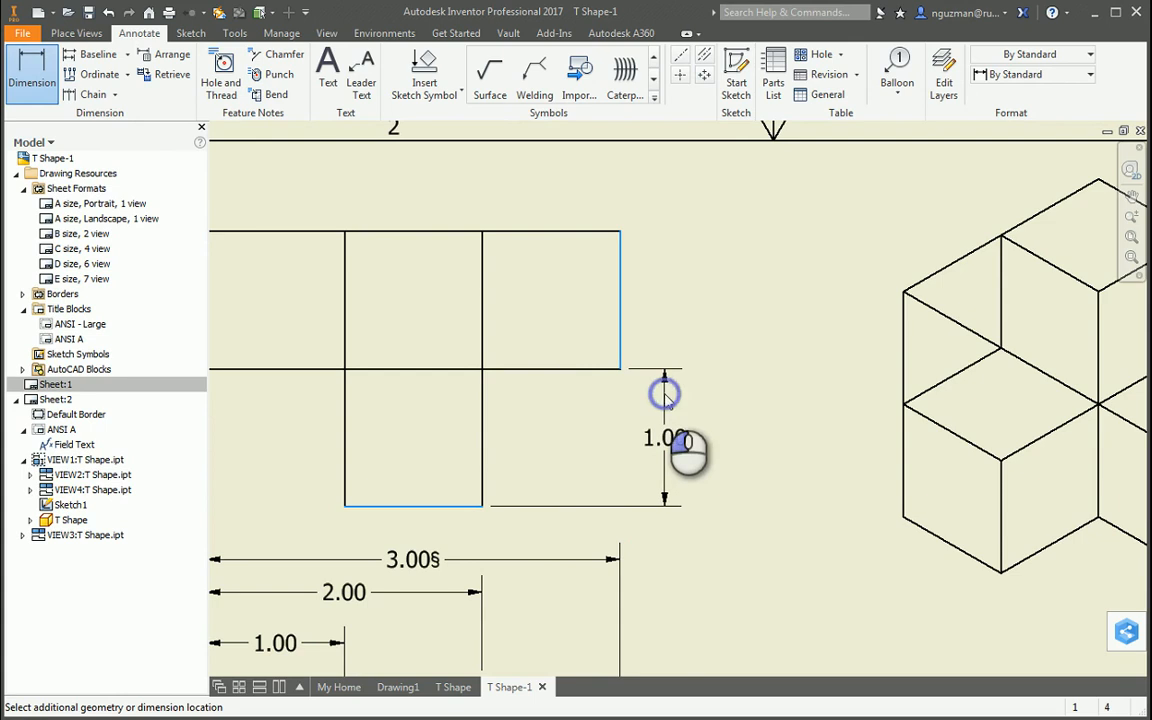
click(665, 395)
click(589, 421)
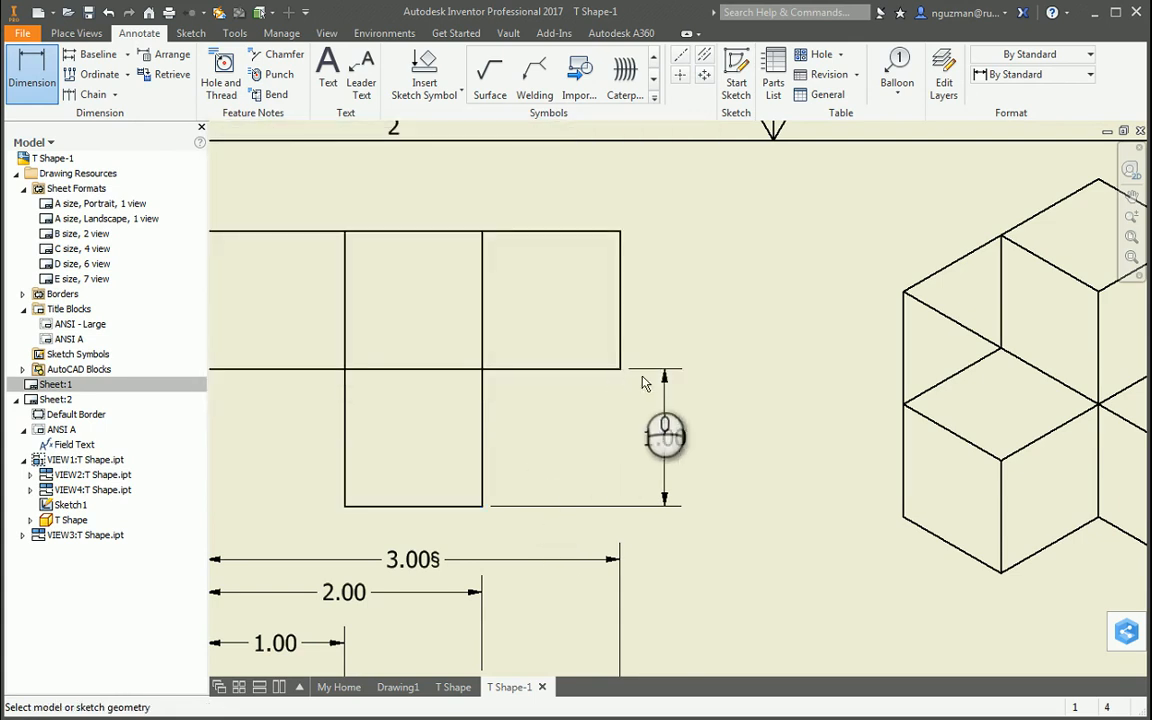
Dimension the top view's overall depth between its lowest and uppermost right corners, outside the block-depth dimension, with default text.
click(483, 507)
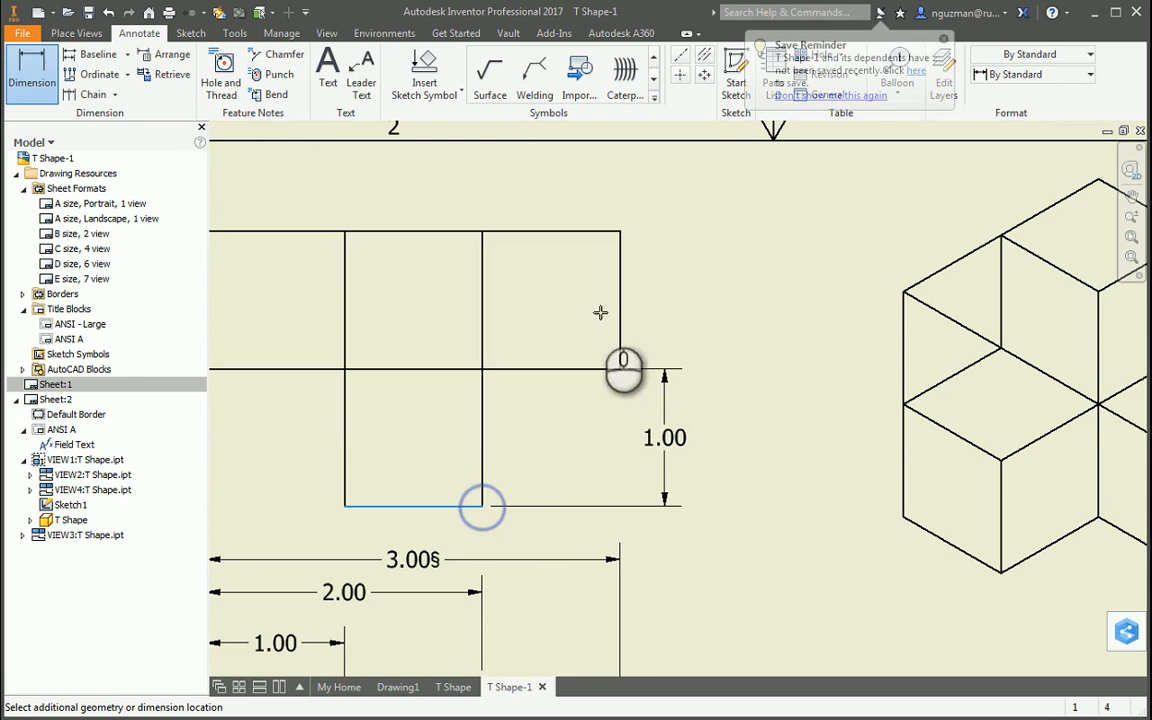
click(621, 232)
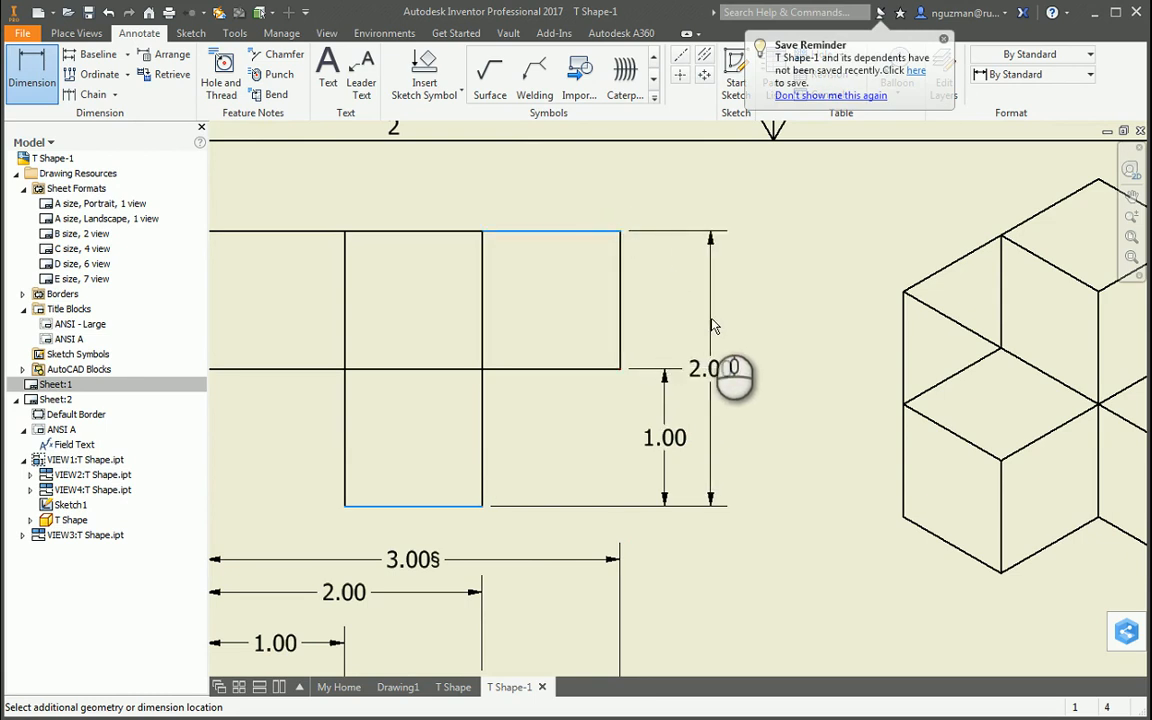
click(712, 326)
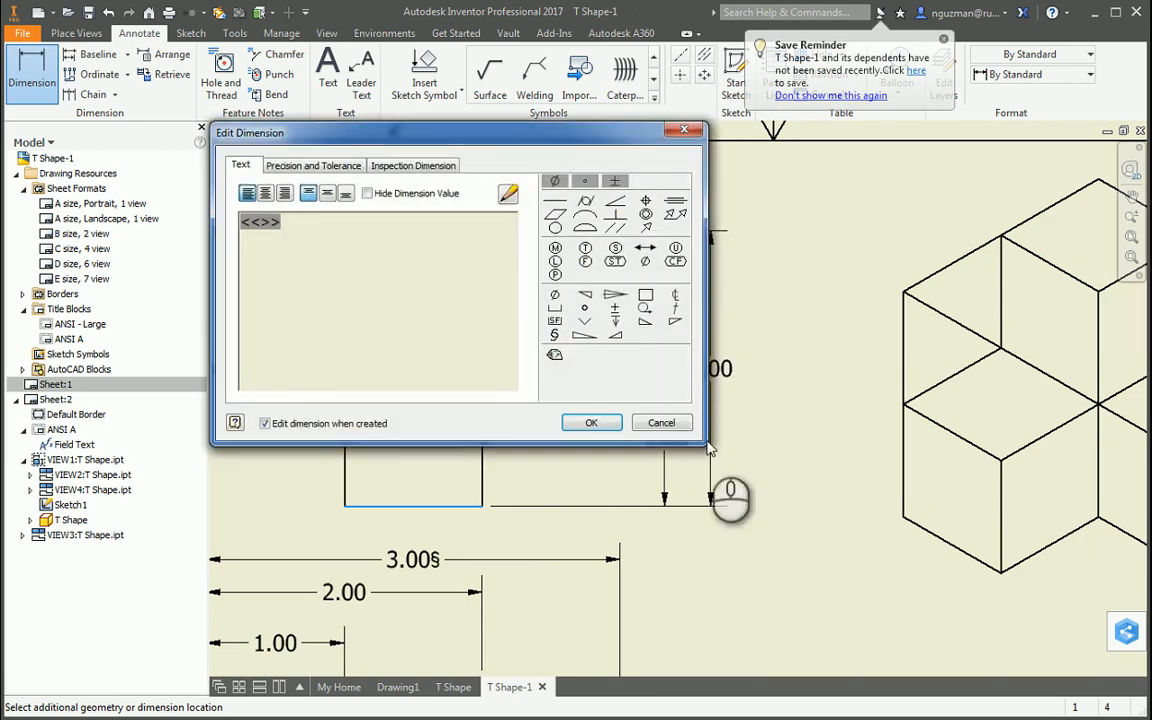
click(597, 424)
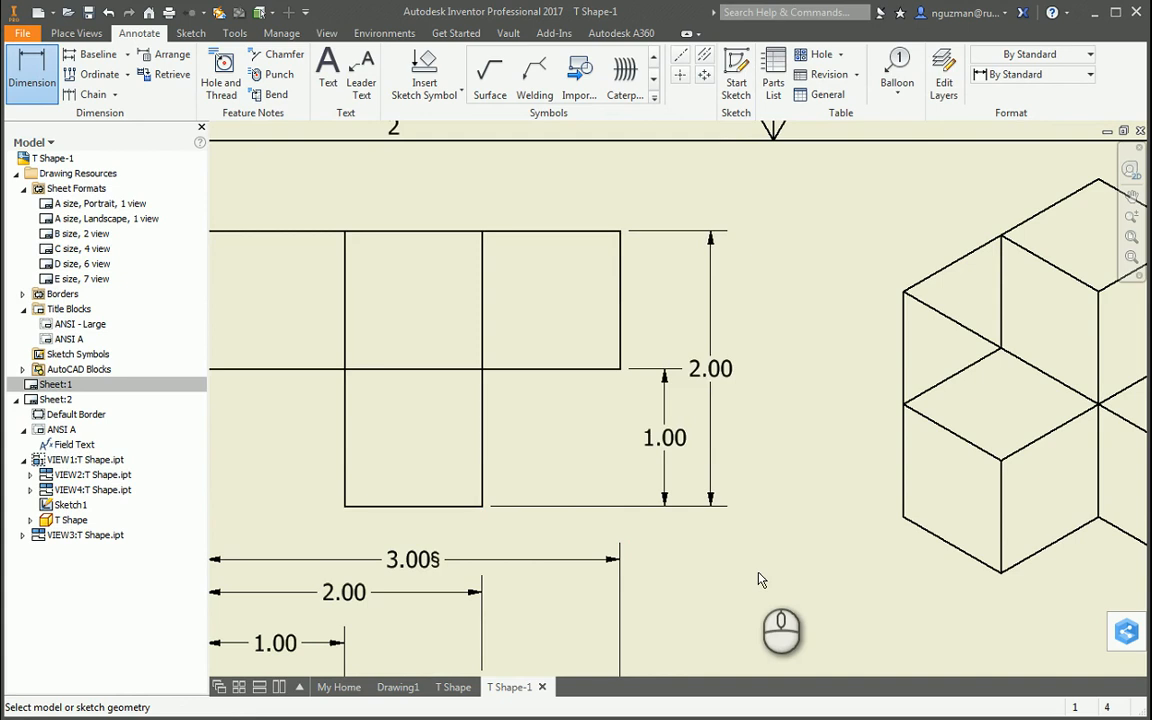
Change the isometric view's display style to shaded.
scroll(760, 580, down, 3)
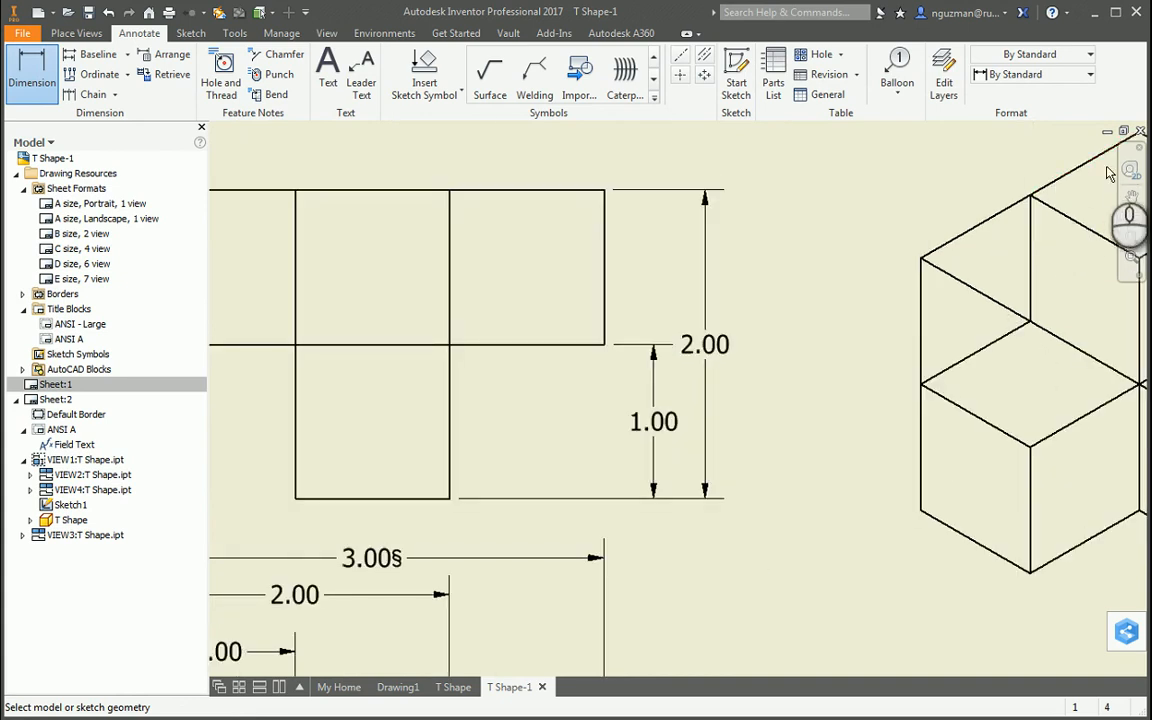
scroll(855, 399, down, 2)
scroll(855, 399, up, 5)
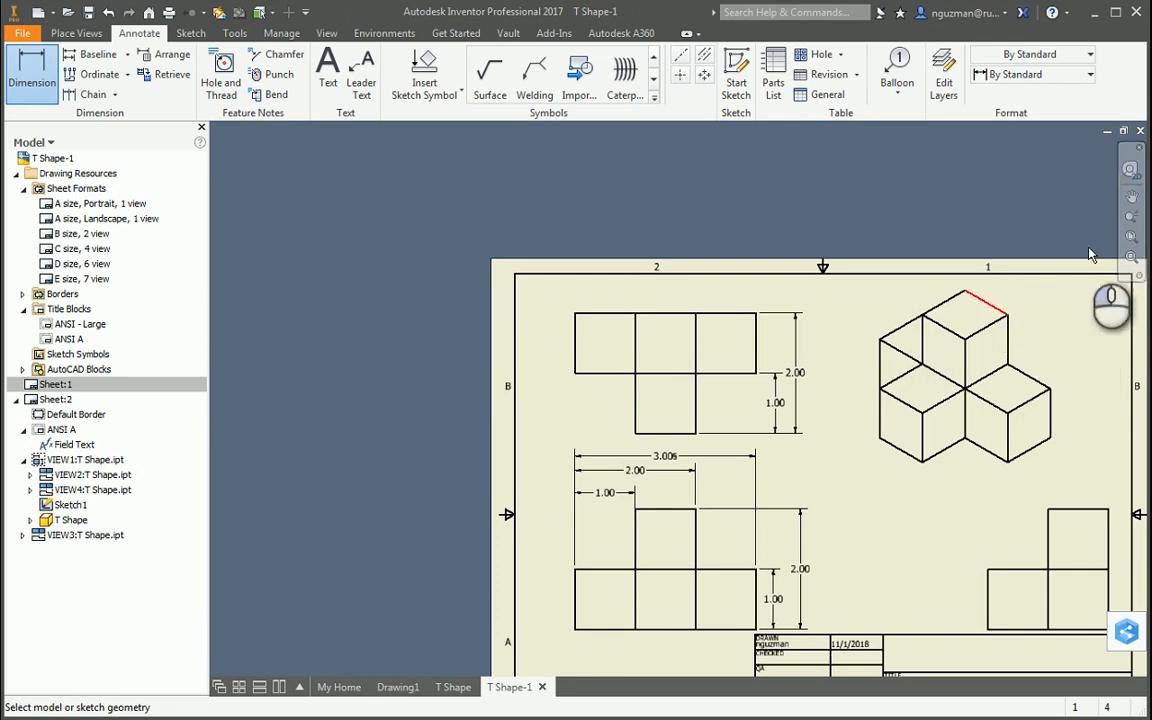
click(1131, 196)
mouse_move(897, 300)
mouse_down()
mouse_move(870, 293)
mouse_move(805, 185)
mouse_move(826, 205)
mouse_up()
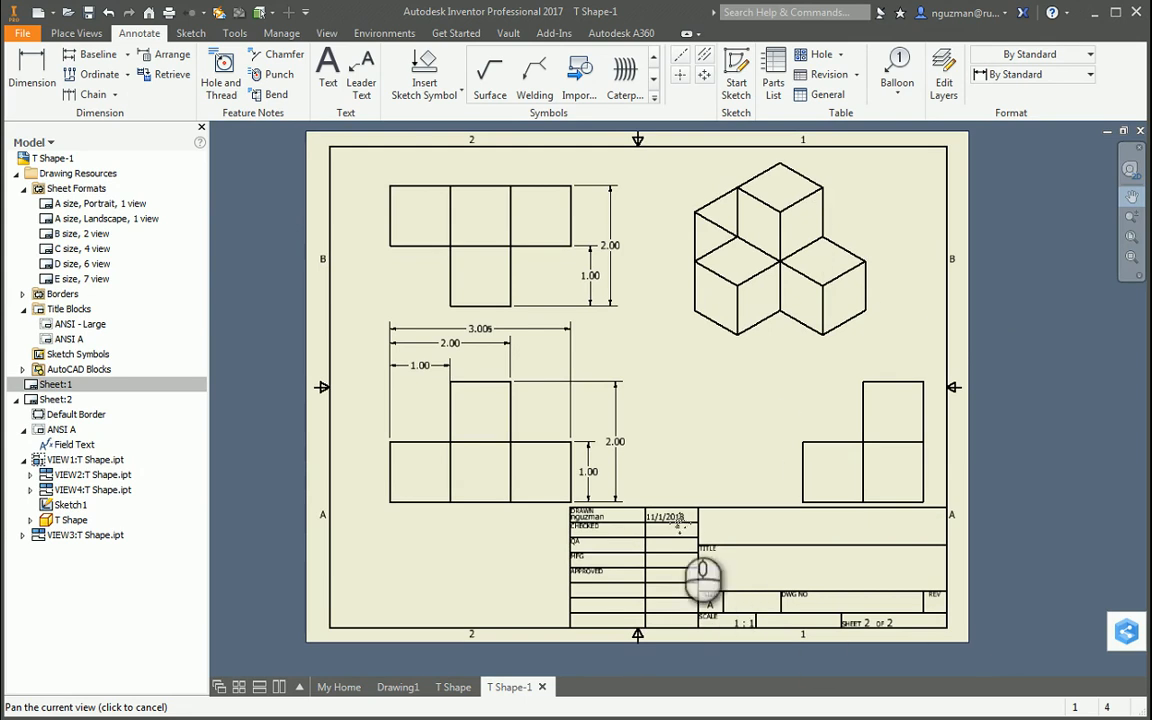
click(770, 403)
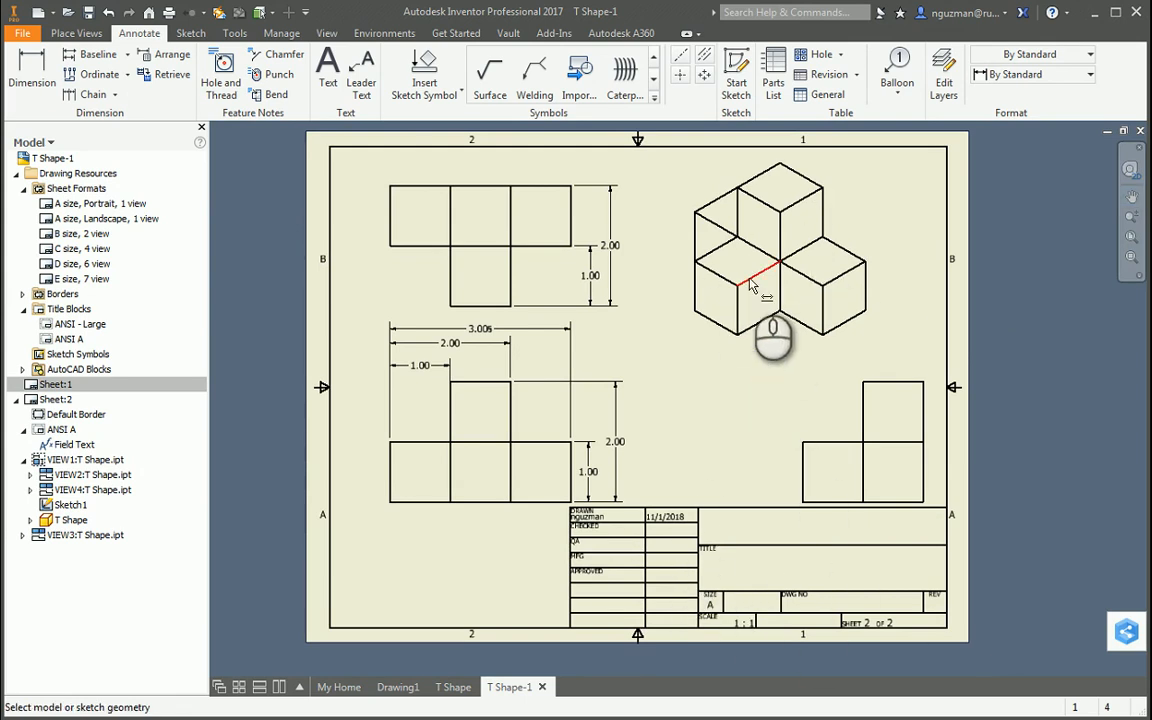
key(Escape)
right_click(792, 350)
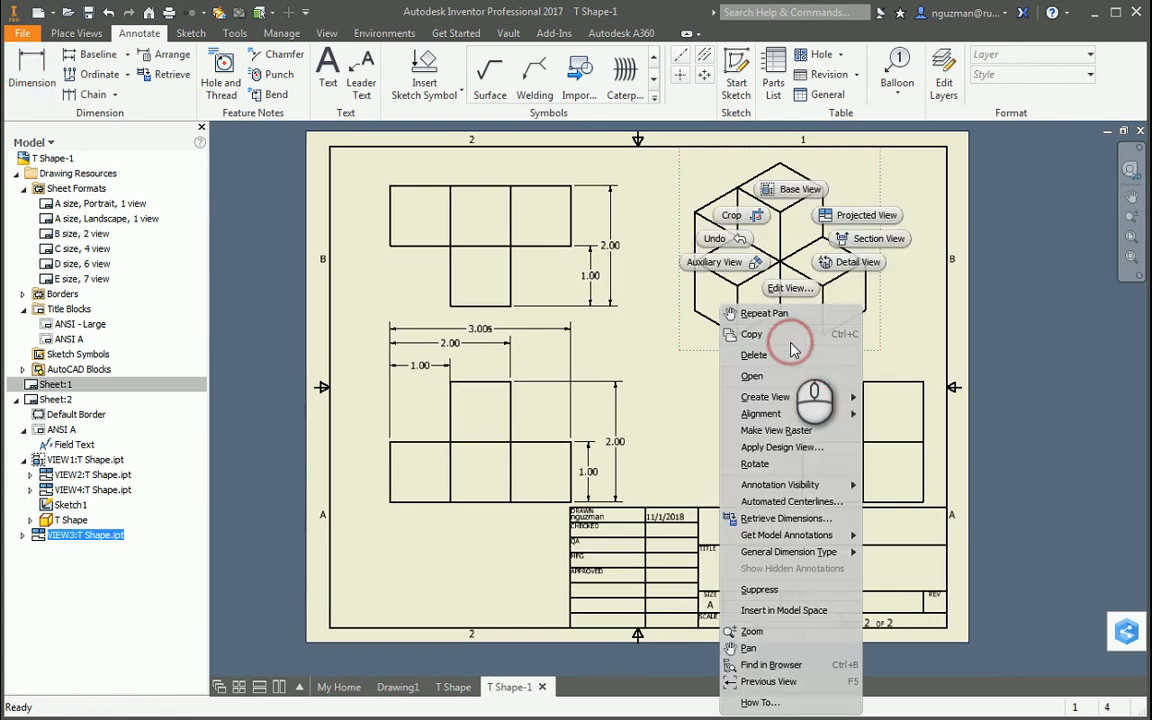
click(792, 289)
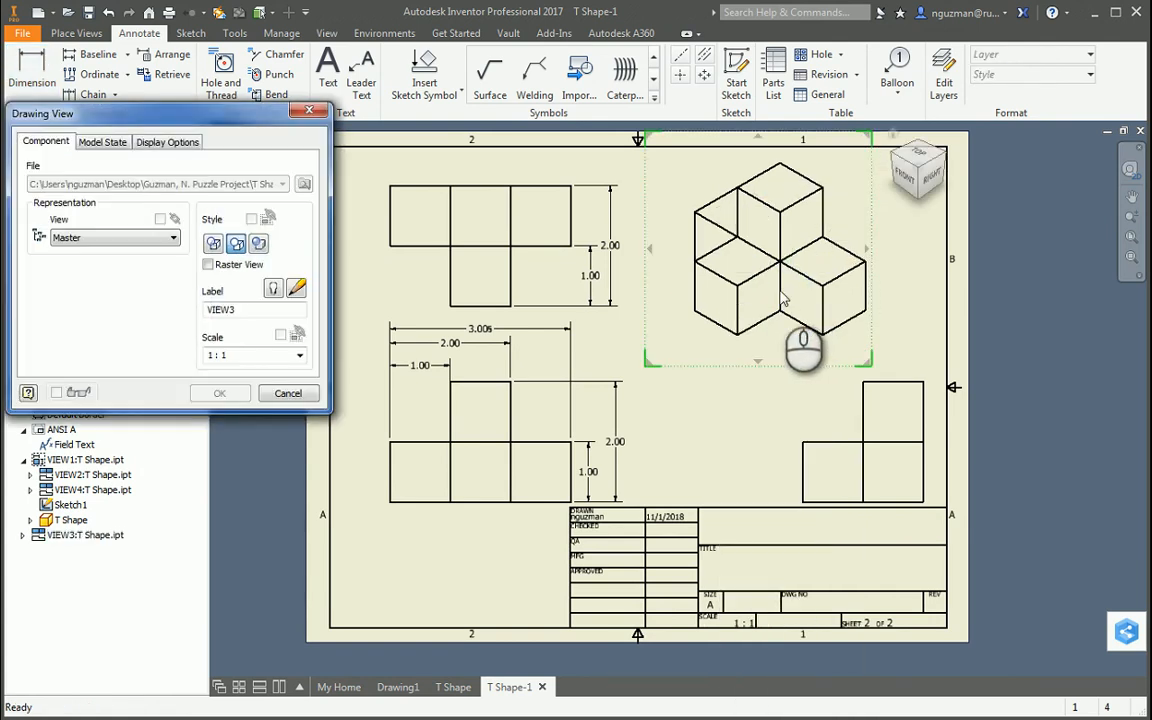
click(260, 245)
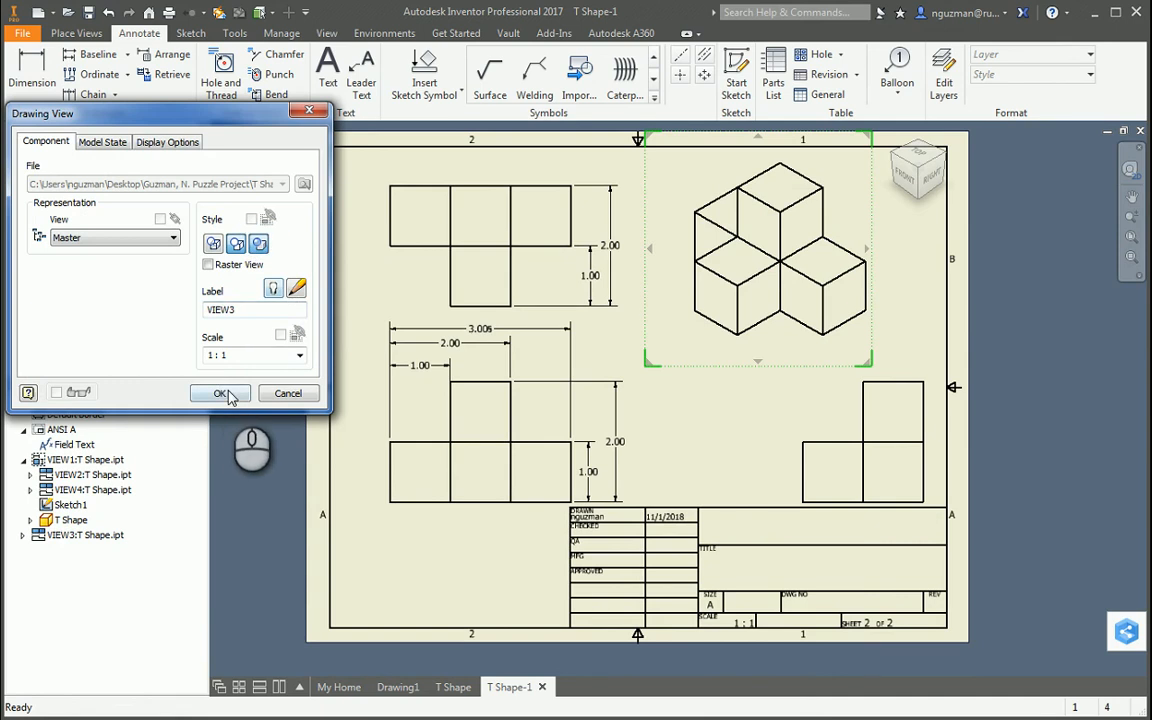
click(220, 392)
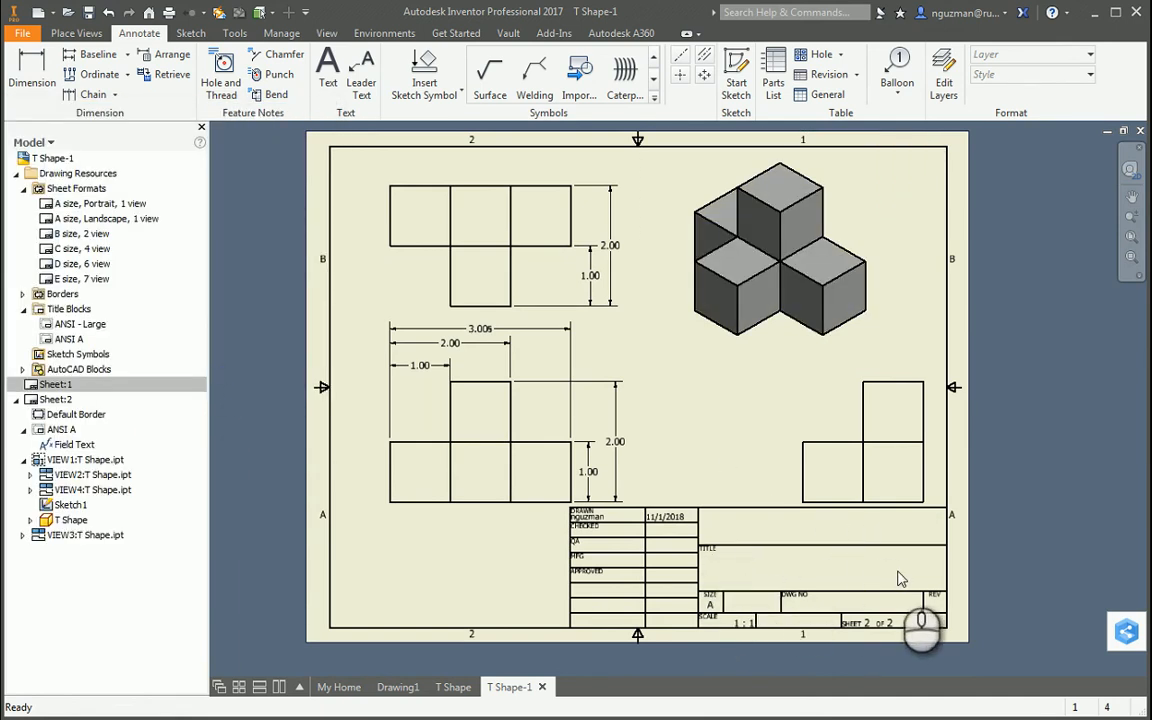
Add the text "BLOCK 1" in capitals to the title block's TITLE field.
click(328, 78)
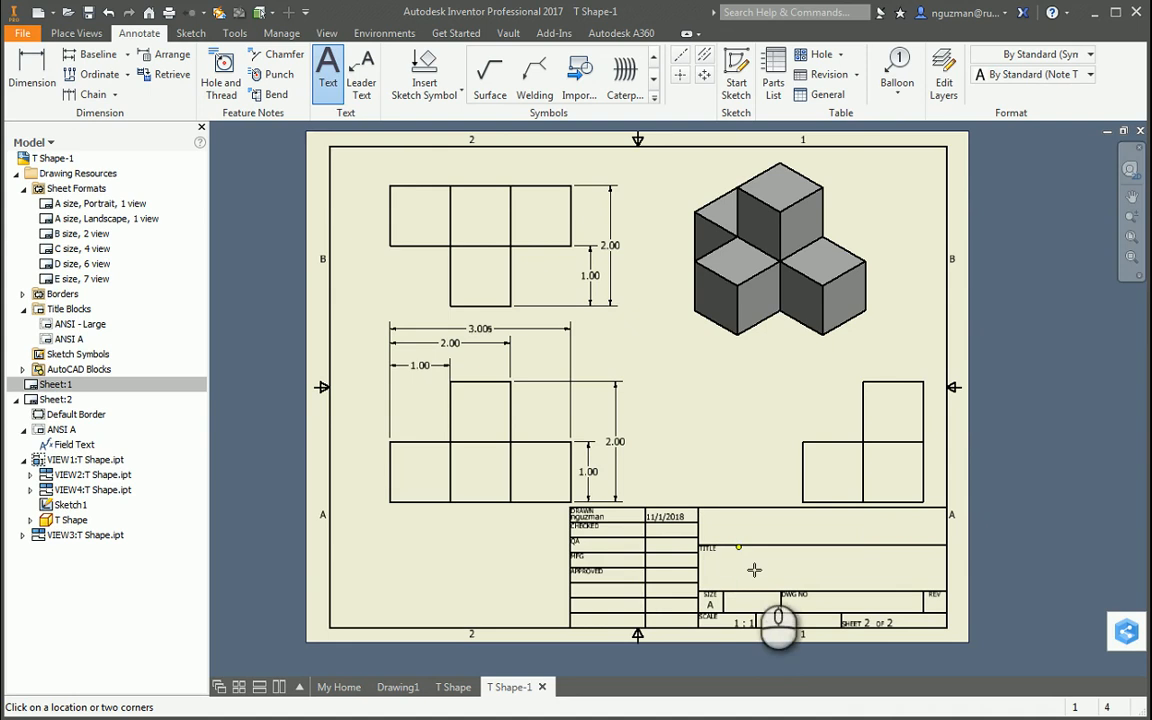
click(328, 78)
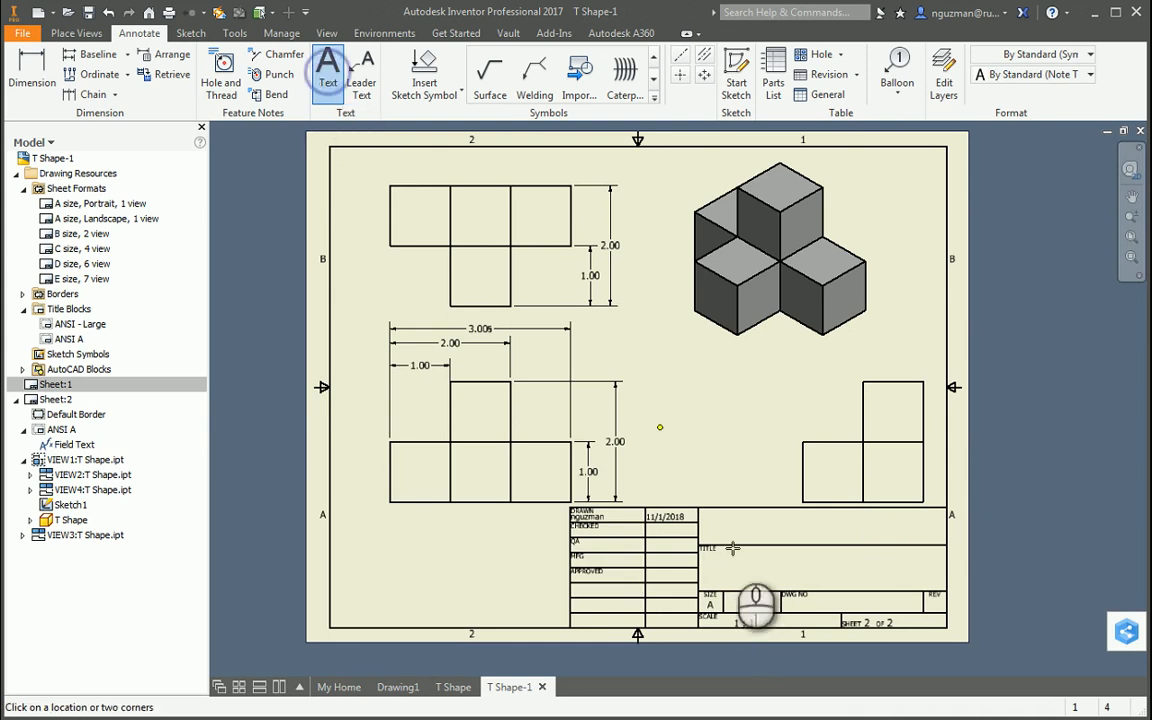
drag(718, 557, 916, 590)
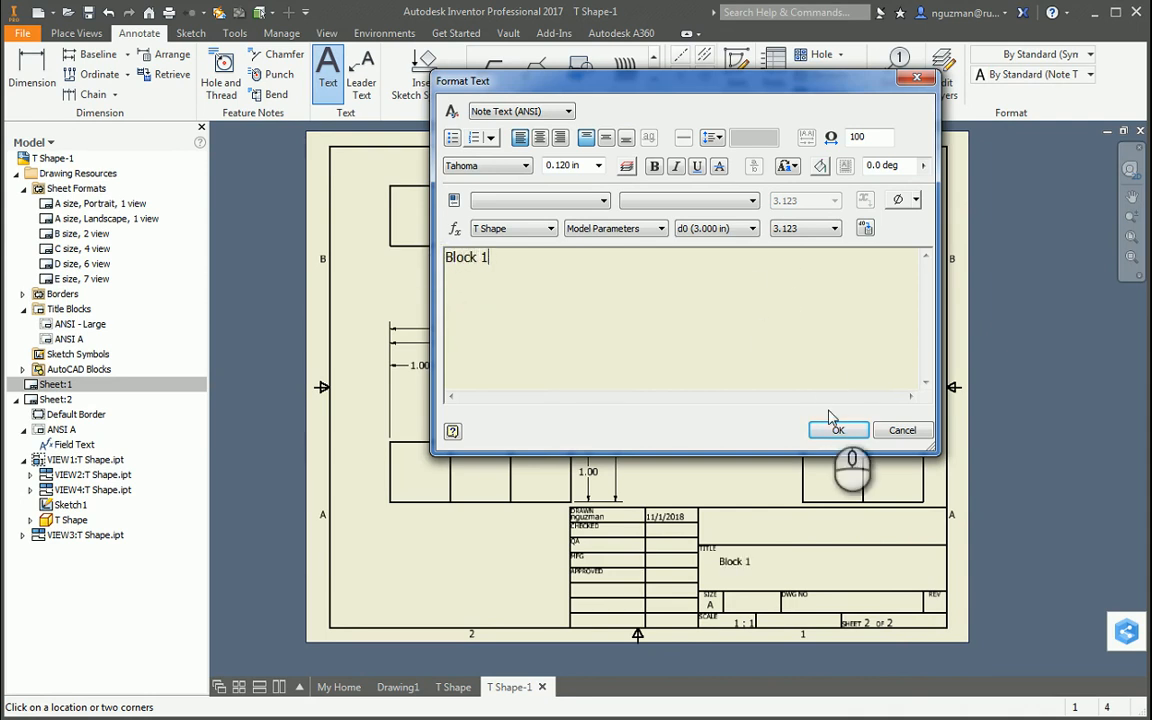
drag(498, 257, 309, 254)
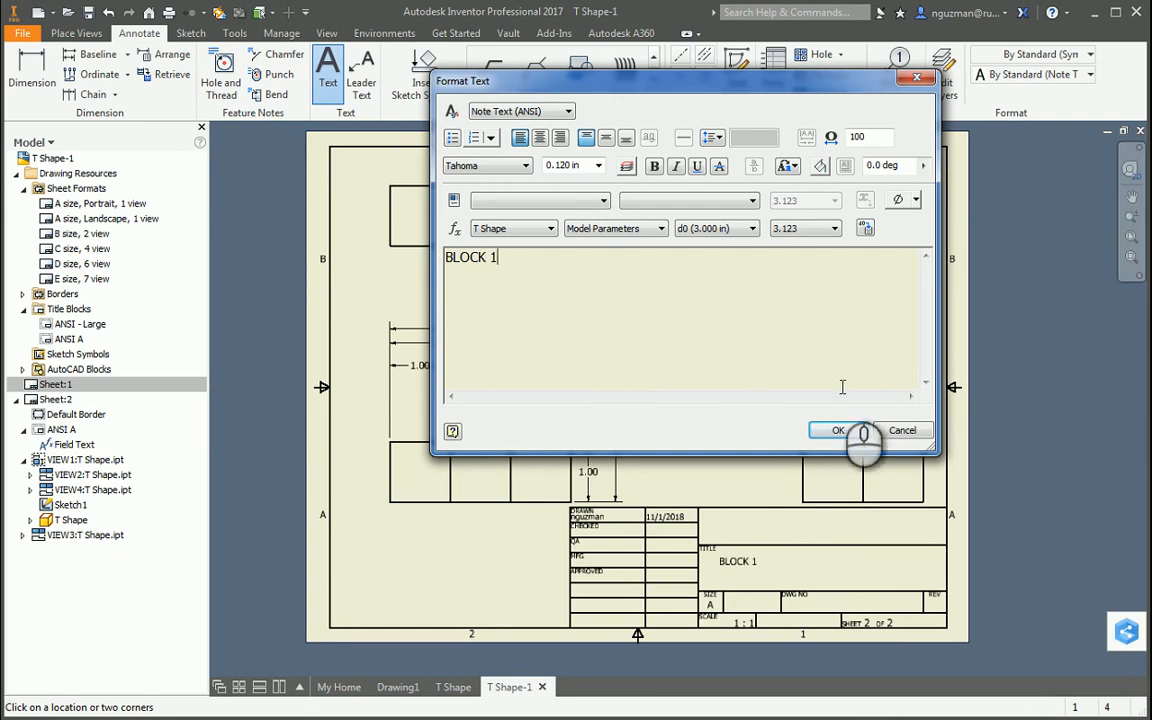
click(838, 430)
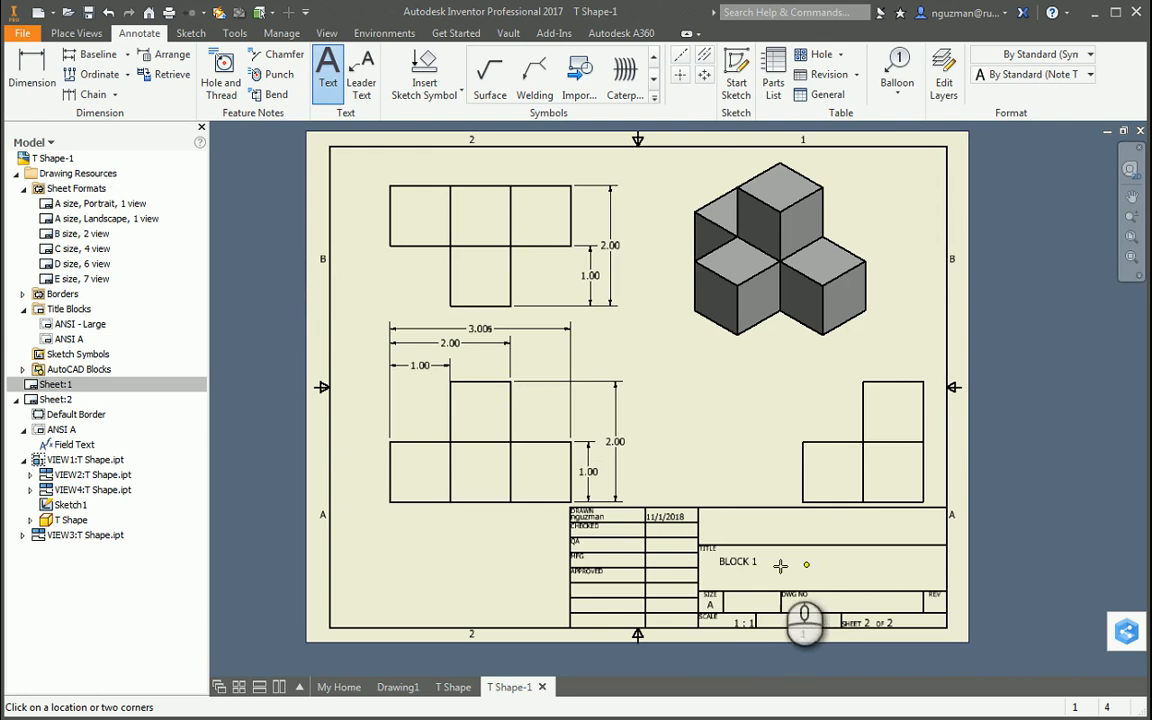
Add the drafter's full name in capitals to the empty title block field above TITLE.
click(328, 66)
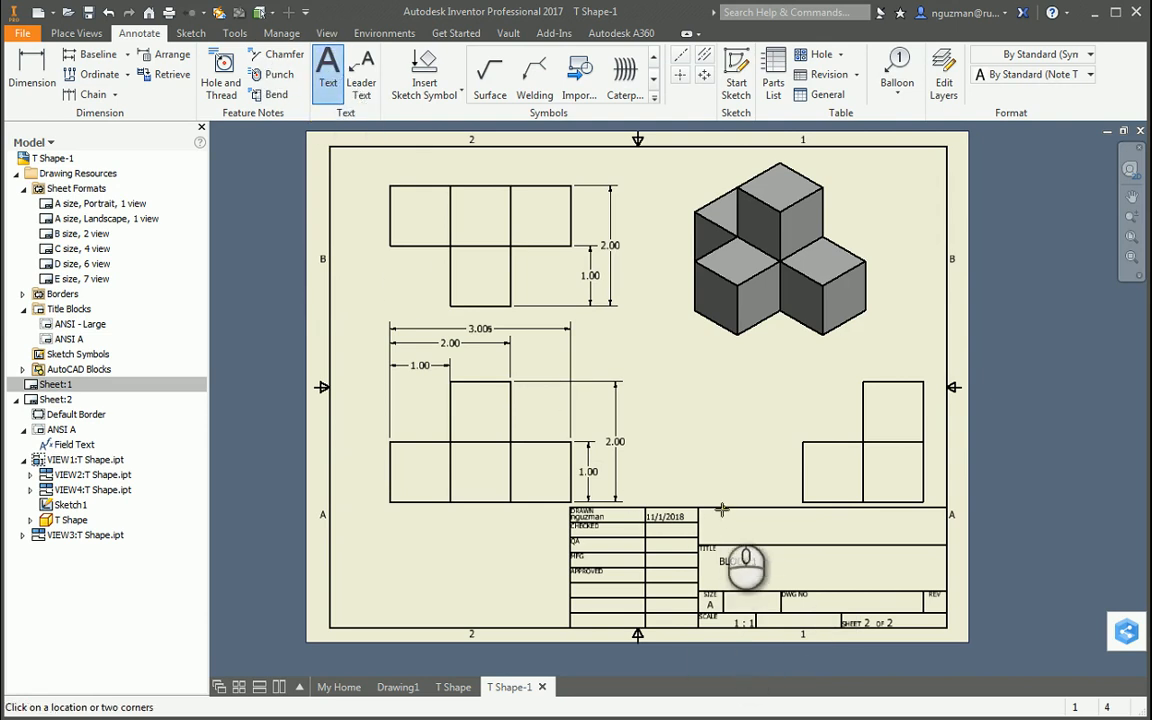
drag(716, 515, 931, 540)
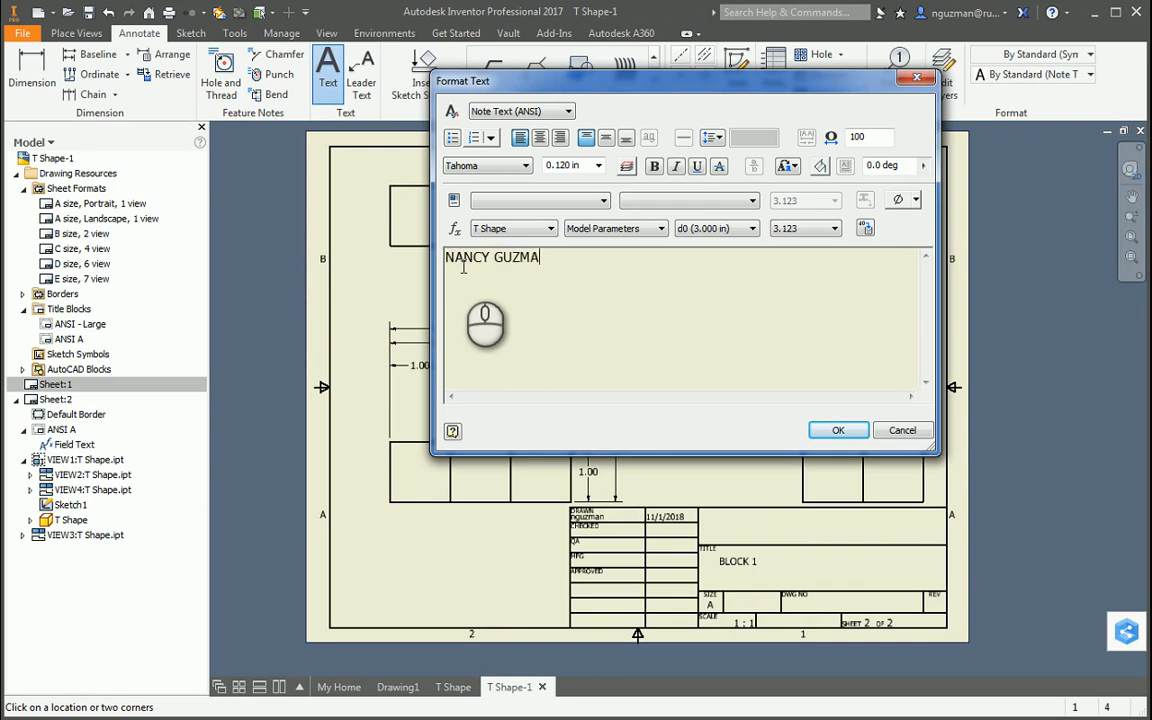
click(832, 430)
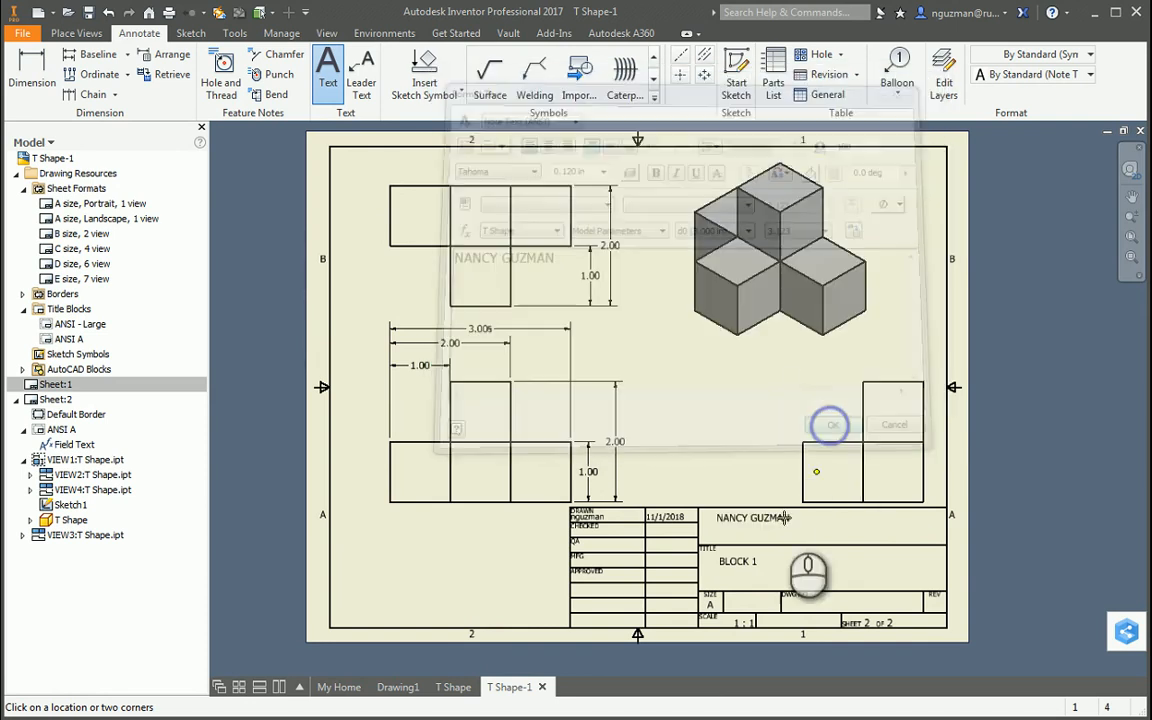